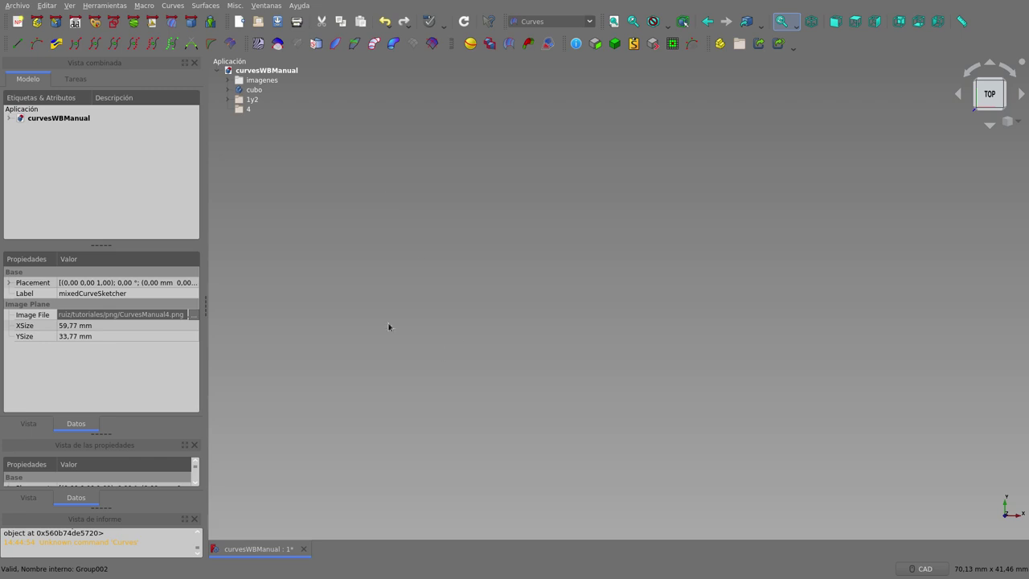
# In the Sketcher workbench, create a new unattached sketch on the XY plane.
pyautogui.click(113, 24)
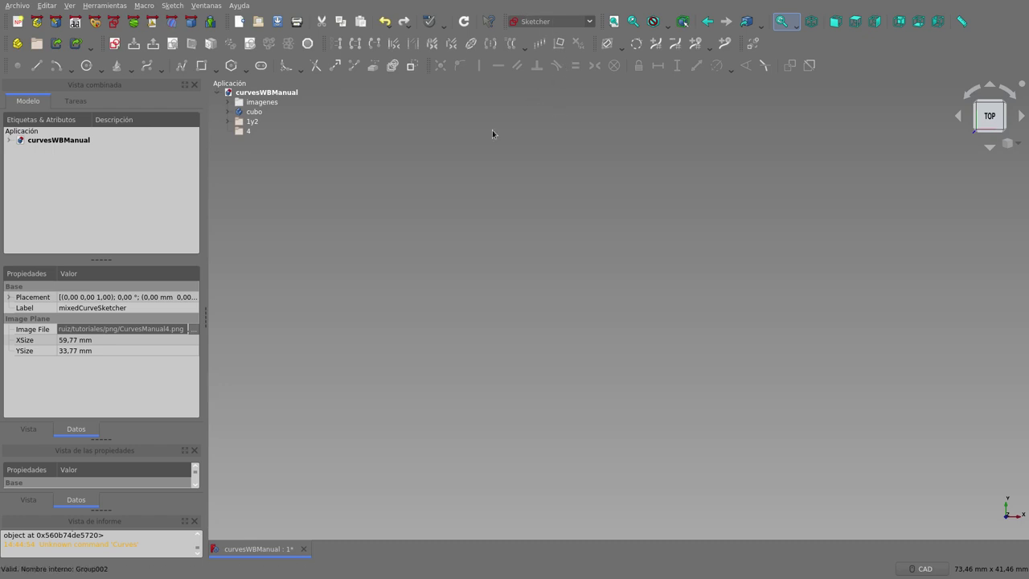
pyautogui.click(116, 46)
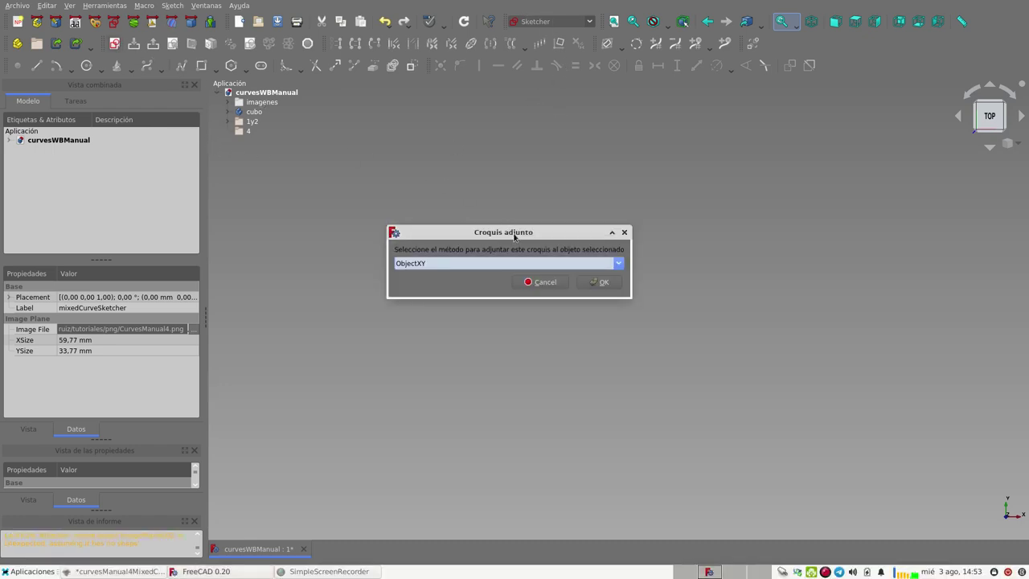
pyautogui.click(534, 282)
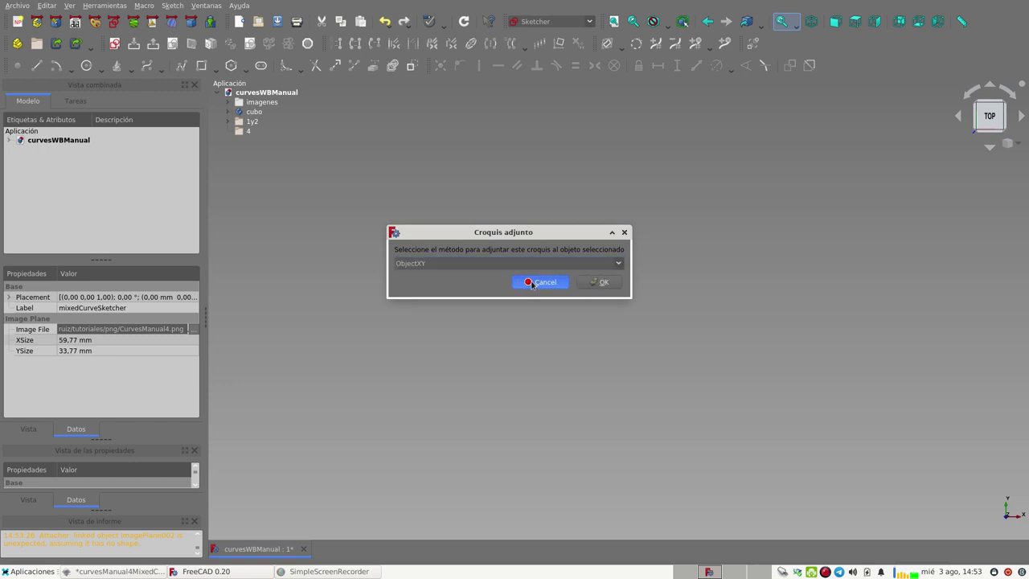
pyautogui.click(270, 94)
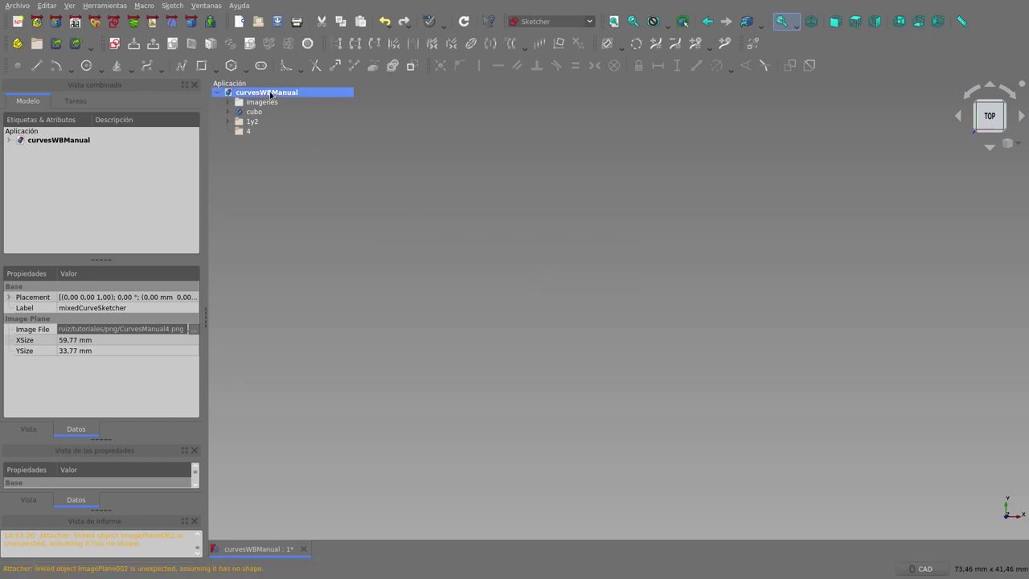
pyautogui.click(116, 45)
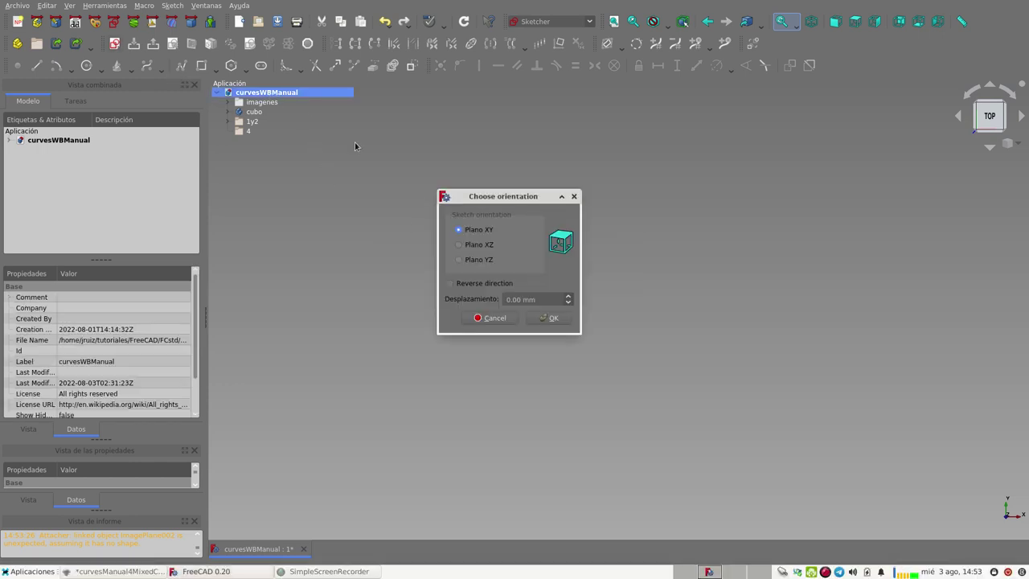
pyautogui.click(553, 318)
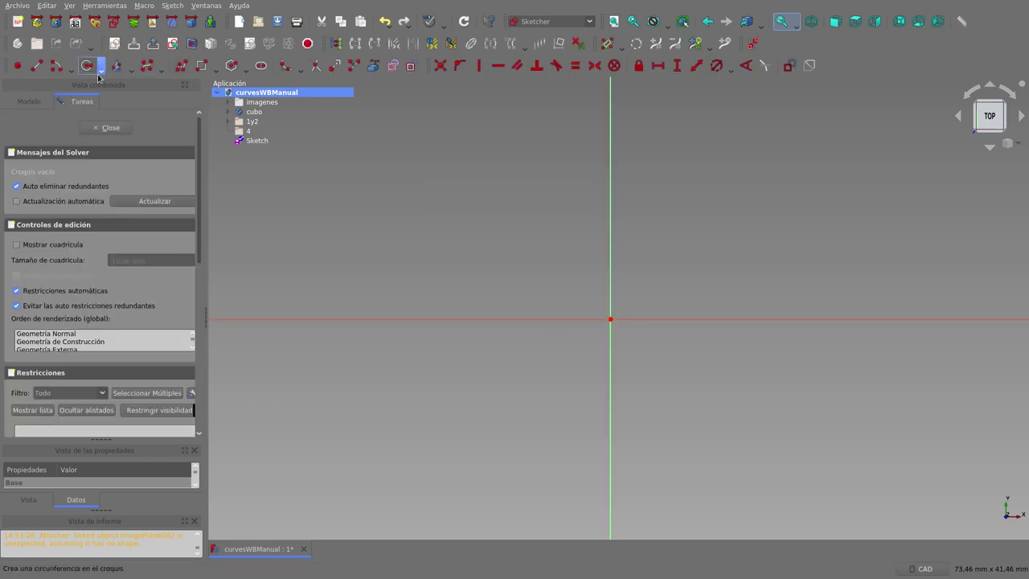
# Draw a circle centred on the origin with the GY shortcut and close the sketch.
pyautogui.press('g')
pyautogui.press('y')
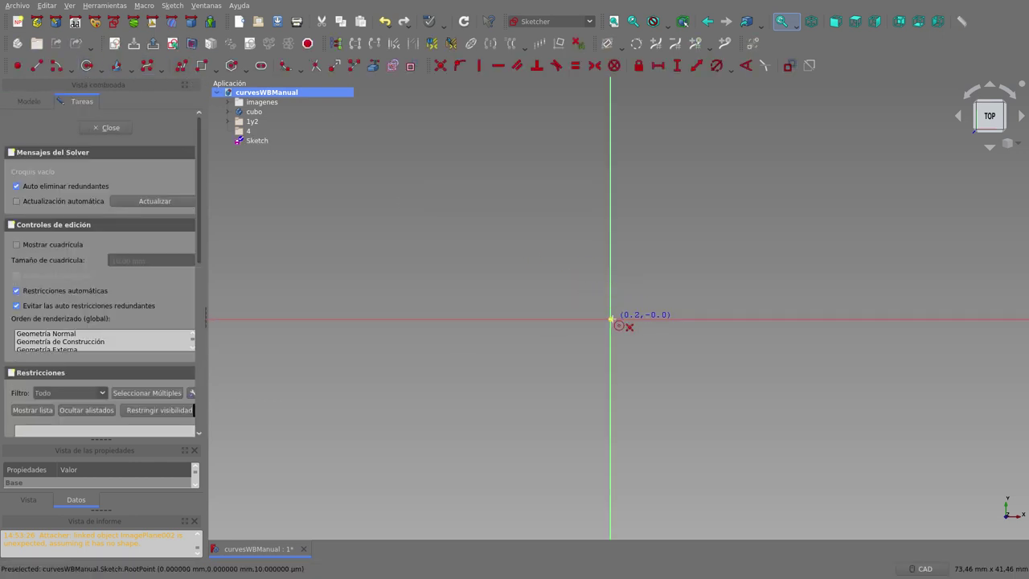
pyautogui.click(610, 319)
pyautogui.click(664, 191)
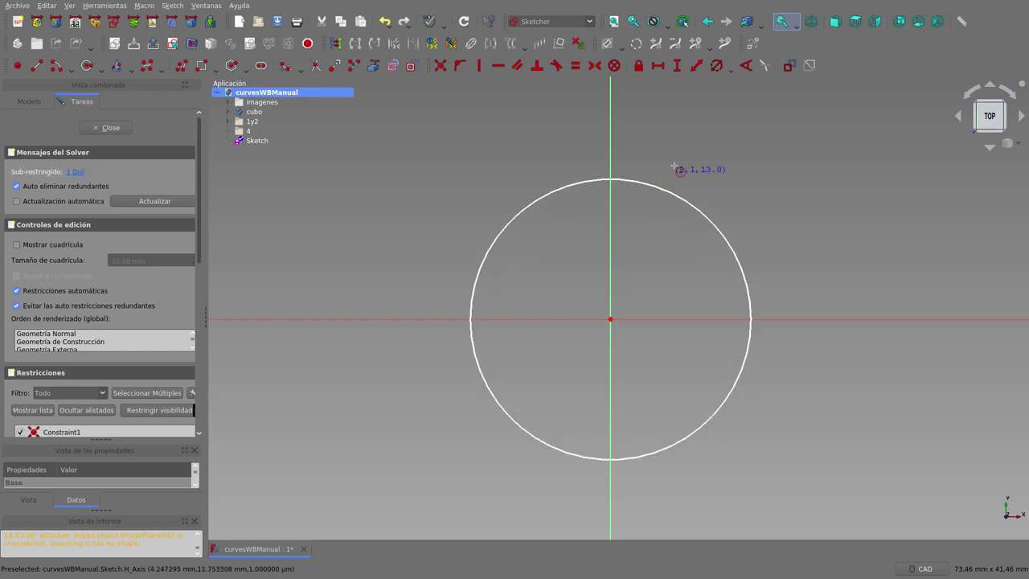
pyautogui.click(110, 128)
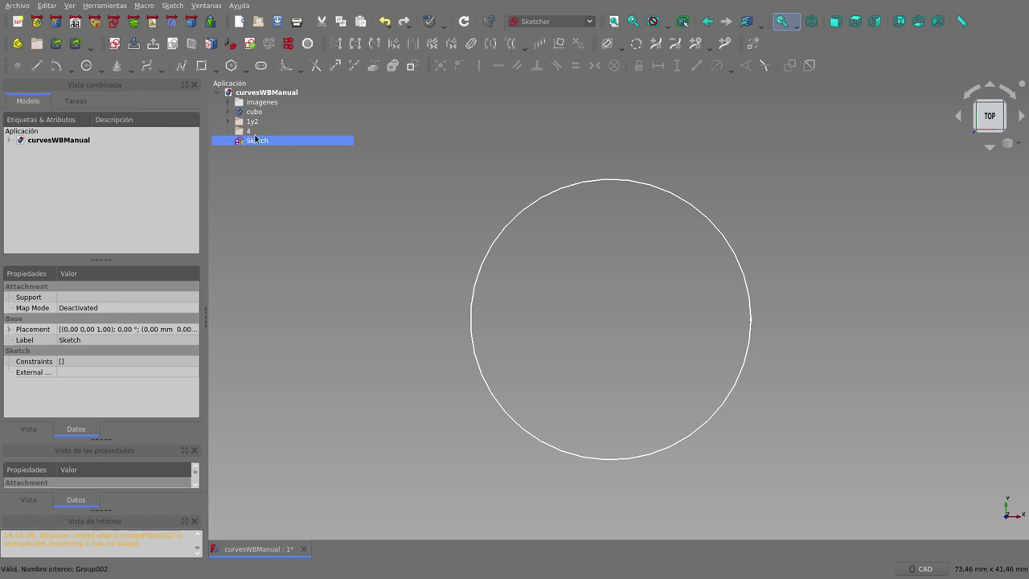
# Create Sketch001 attached to Sketch in ObjectXZ mode.
pyautogui.click(116, 49)
pyautogui.click(480, 266)
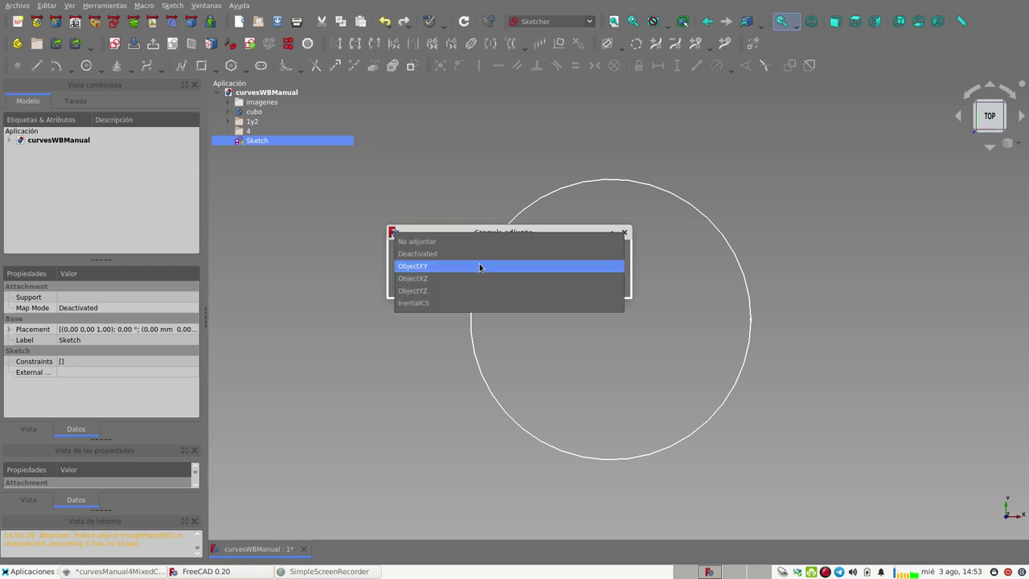
pyautogui.click(479, 278)
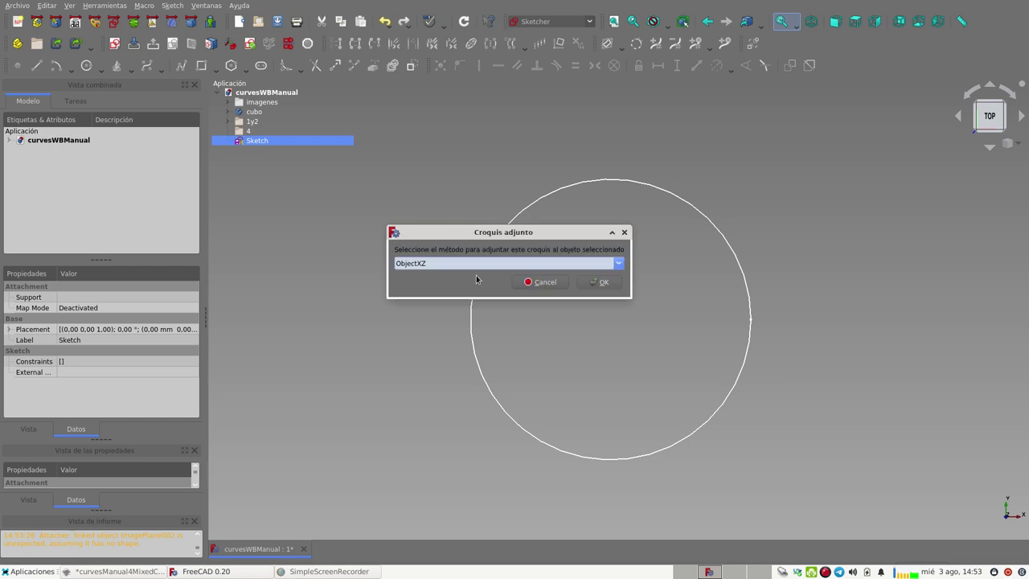
pyautogui.click(605, 282)
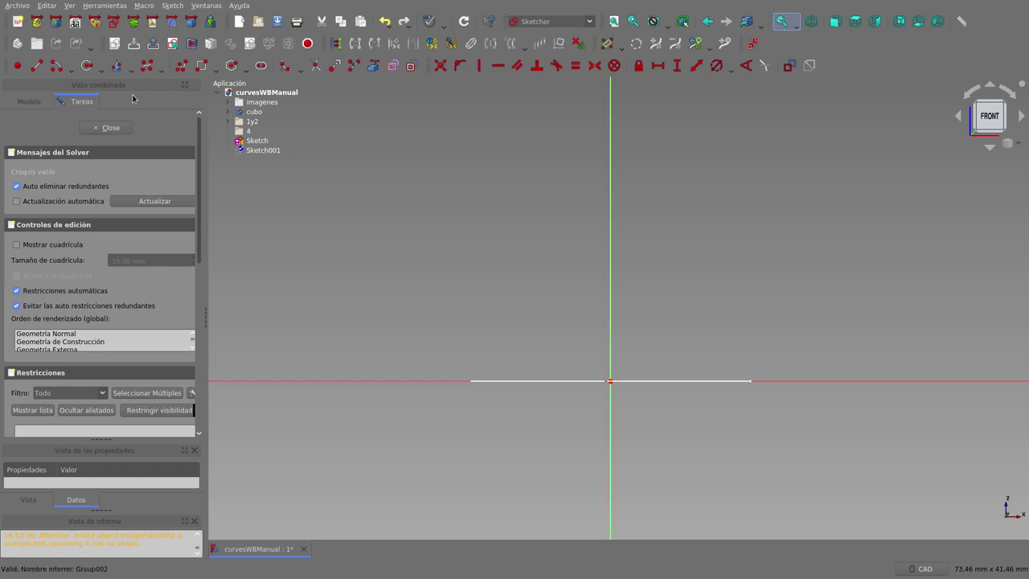
# Draw an origin-centred circle in Sketch001 and close the sketch.
pyautogui.click(89, 65)
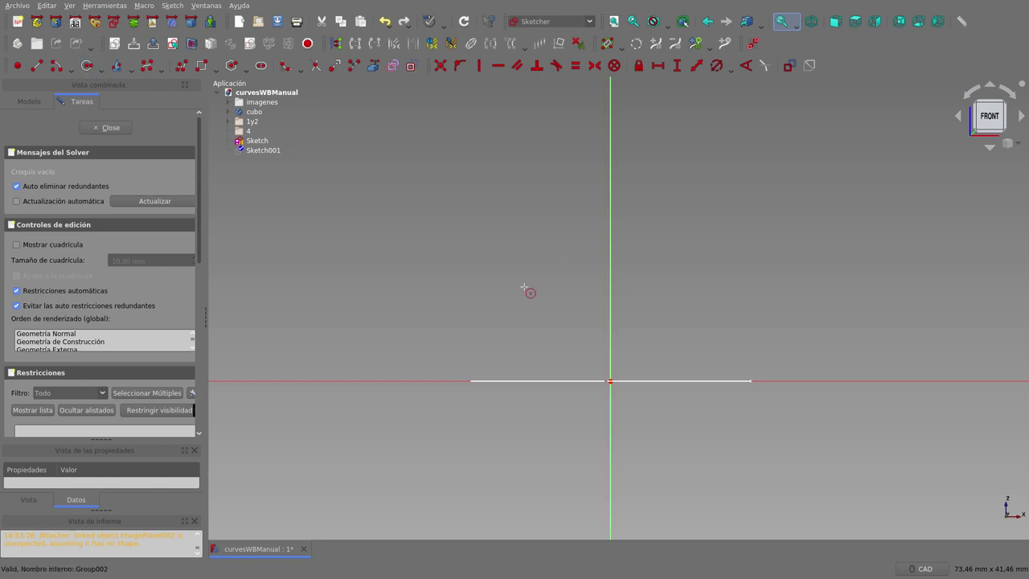
pyautogui.click(612, 381)
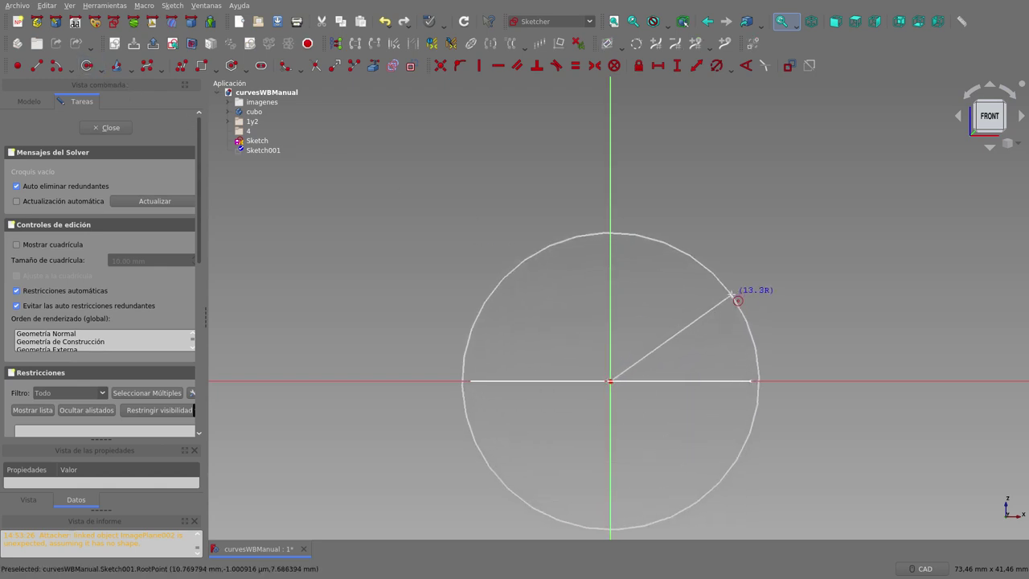
pyautogui.click(732, 296)
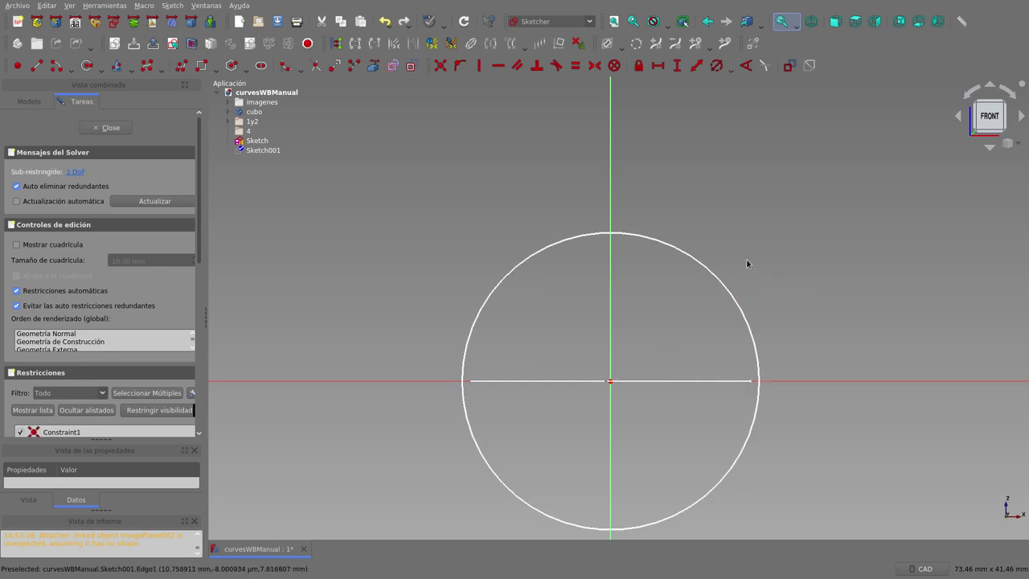
pyautogui.click(121, 127)
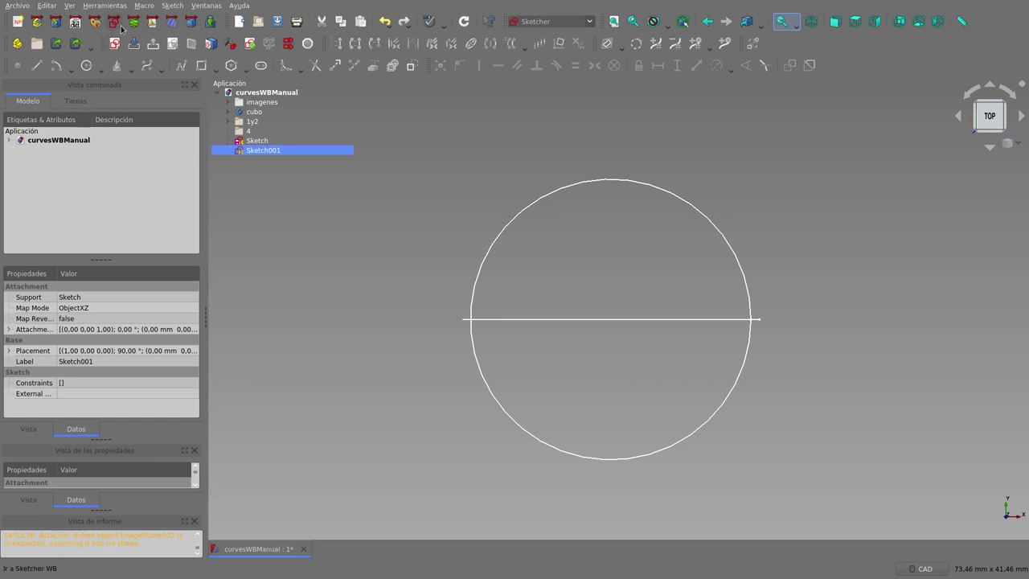
# Switch to the Curves workbench and orbit the view so both circles are visible.
pyautogui.click(171, 24)
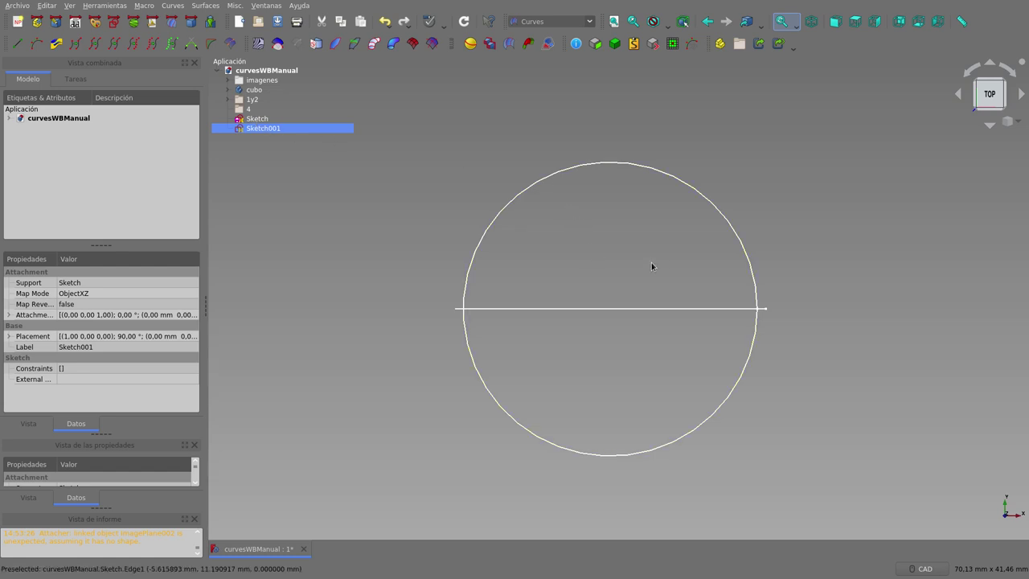
pyautogui.moveTo(658, 247); pyautogui.dragTo(810, 239, button='middle')
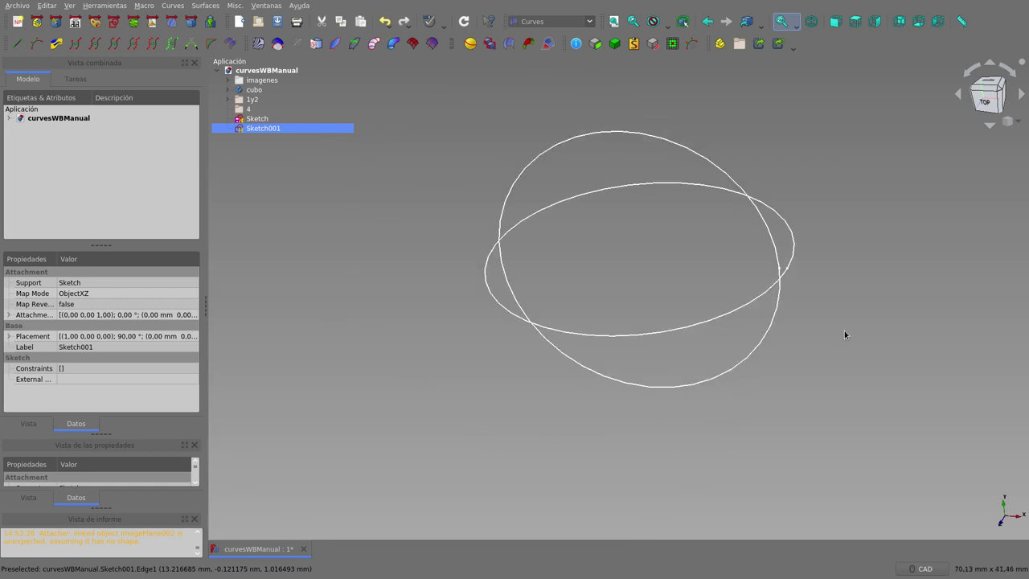
pyautogui.moveTo(1003, 514); pyautogui.dragTo(911, 456, button='middle')
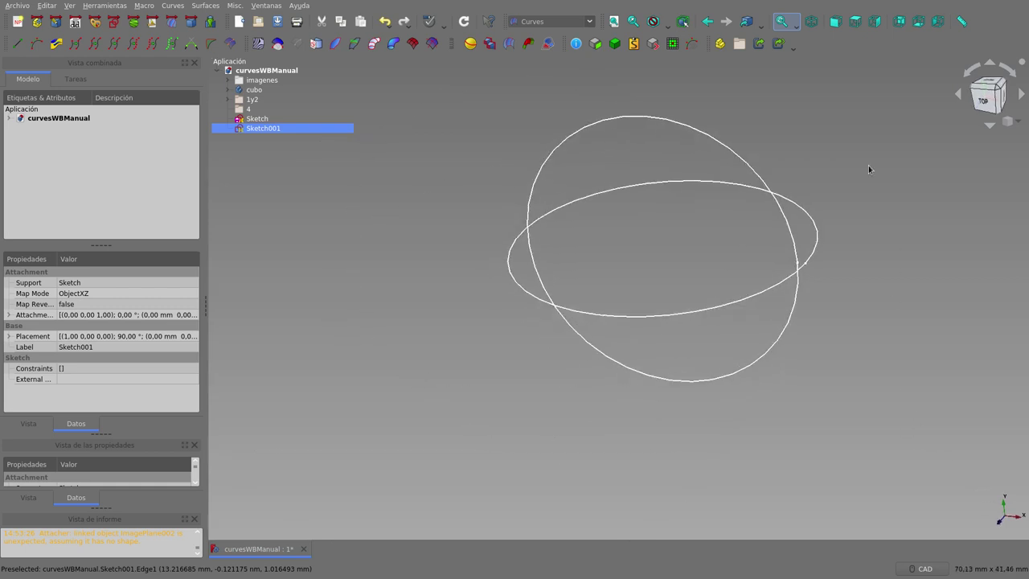
pyautogui.scroll(2, 867, 161)
# Select the Sketch circle and the Sketch001 circle together.
pyautogui.click(492, 156)
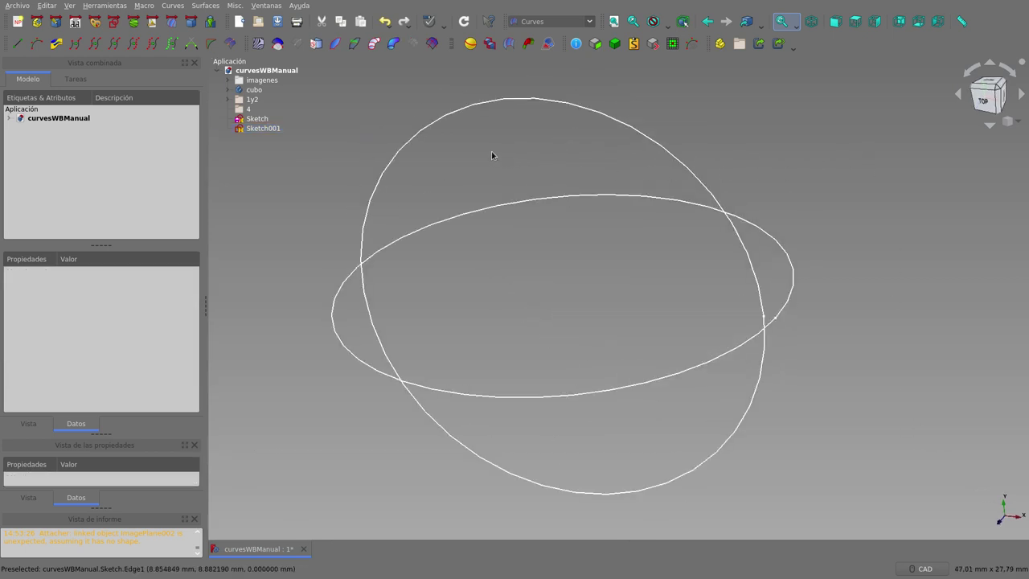
pyautogui.click(434, 122)
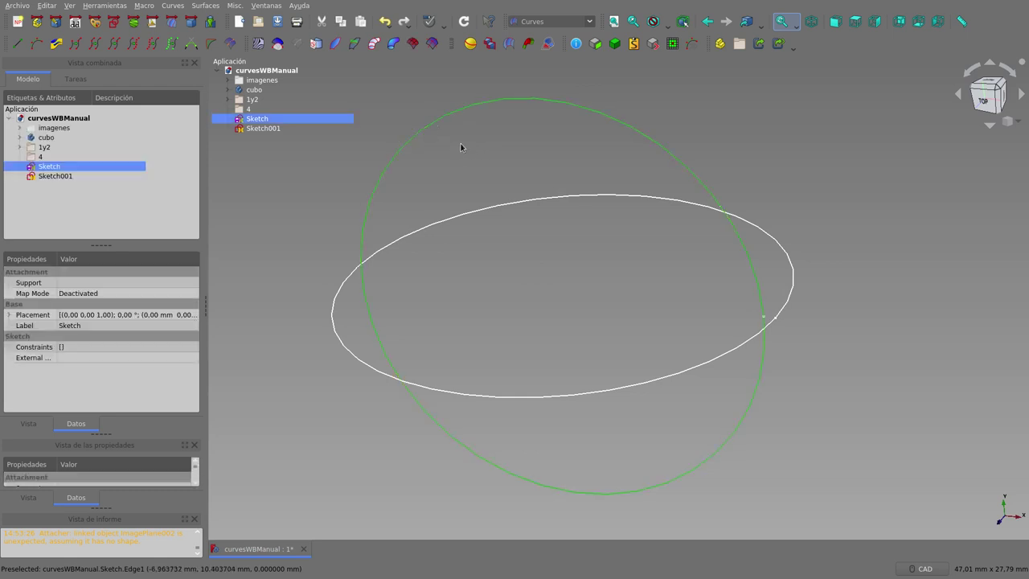
pyautogui.keyDown('ctrl'); pyautogui.click(474, 209); pyautogui.keyUp('ctrl')
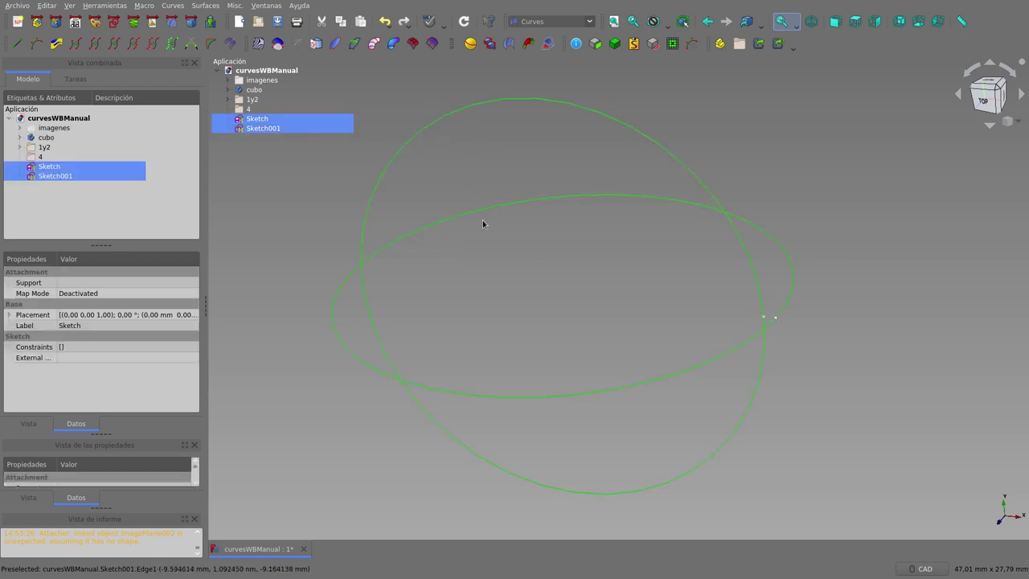
# Build a Mixed_curve from both sketches and expand it to show Sketch and Sketch001.
pyautogui.click(57, 47)
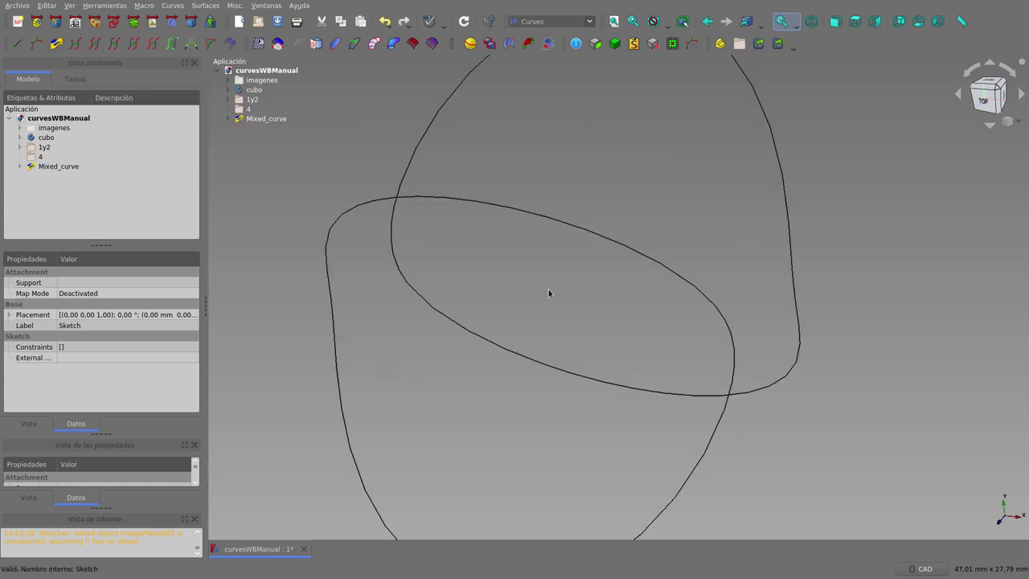
pyautogui.scroll(-5, 556, 287)
pyautogui.moveTo(576, 278)
pyautogui.mouseDown(button='middle')
pyautogui.moveTo(487, 246)
pyautogui.moveTo(367, 278)
pyautogui.moveTo(381, 313)
pyautogui.moveTo(525, 369)
pyautogui.moveTo(545, 365)
pyautogui.mouseUp(button='middle')
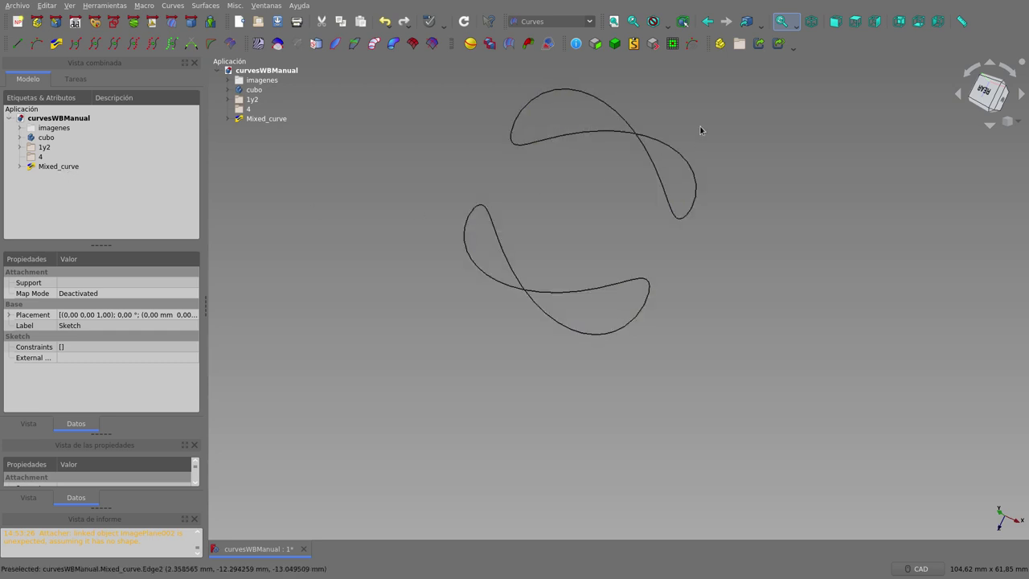
pyautogui.click(58, 167)
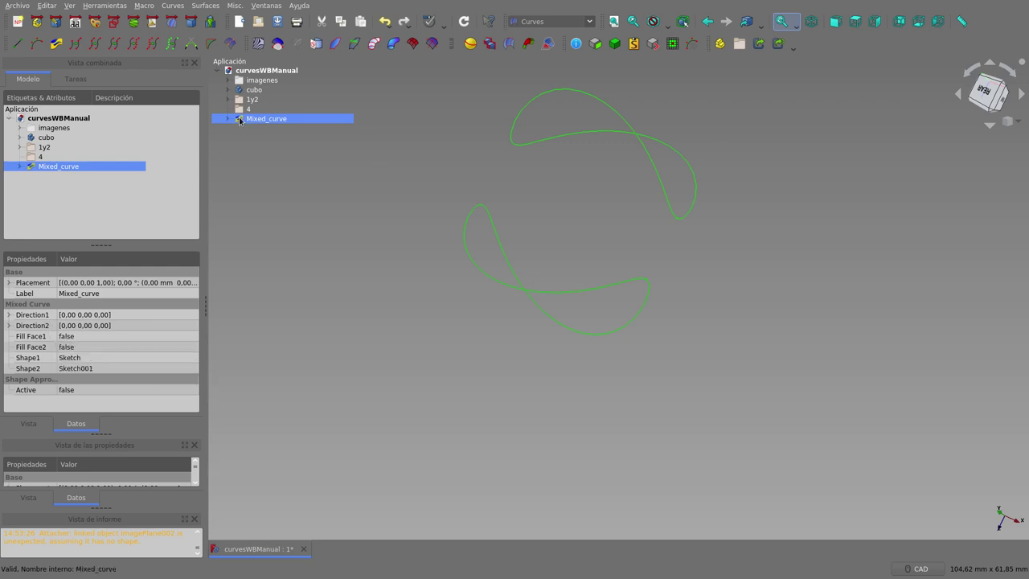
pyautogui.click(228, 119)
# Deselect and orbit around the mixed curve until it shows two figure-eight loops.
pyautogui.click(383, 349)
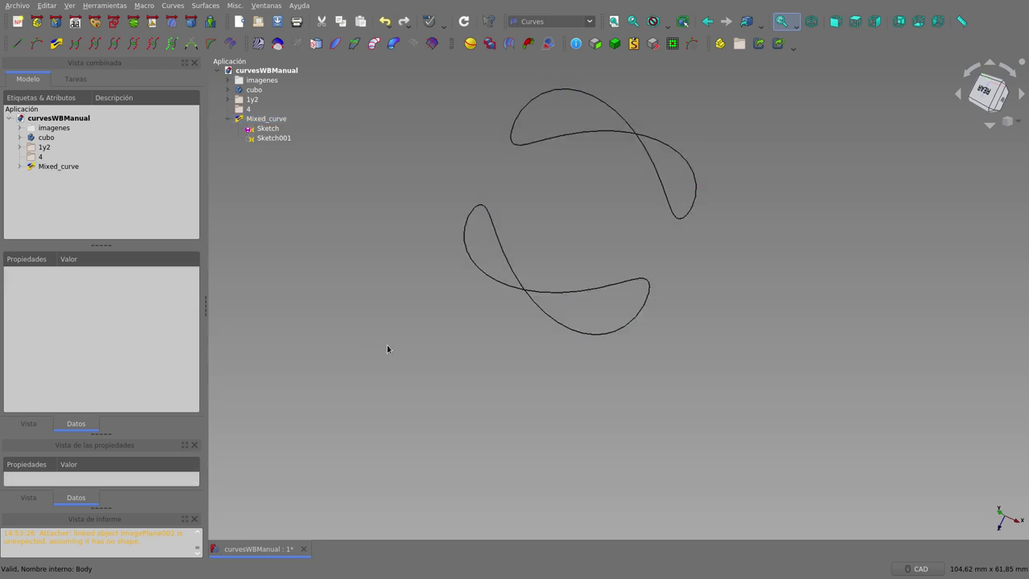
pyautogui.scroll(-3, 517, 221)
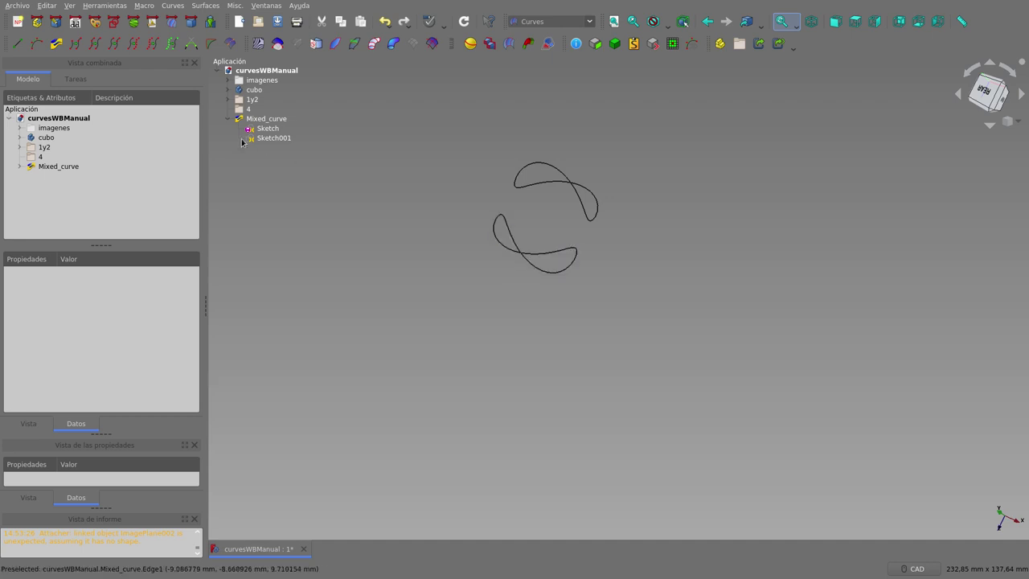
pyautogui.moveTo(561, 223); pyautogui.dragTo(500, 276, button='middle')
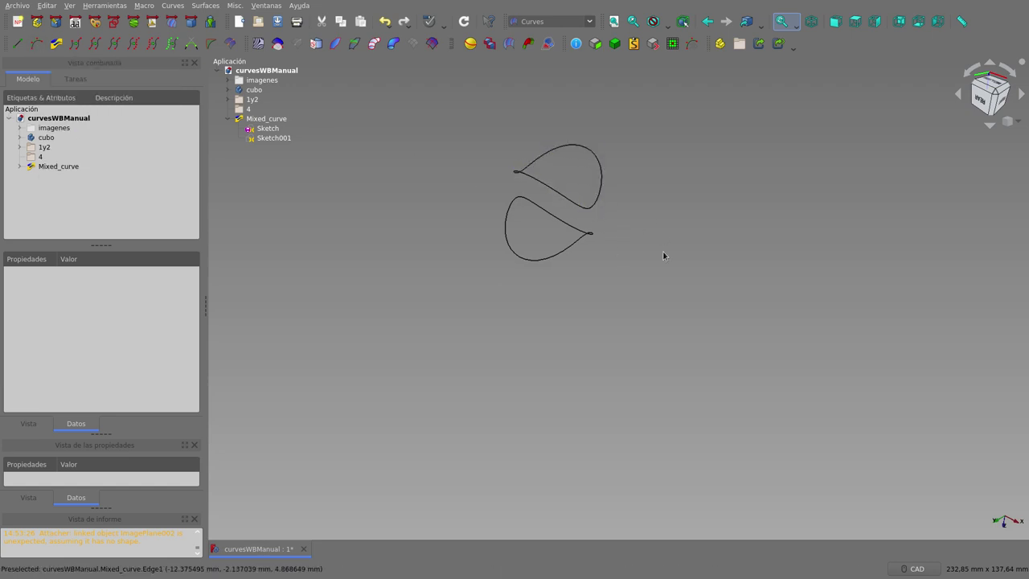
pyautogui.moveTo(648, 245)
pyautogui.mouseDown(button='middle')
pyautogui.moveTo(586, 266)
pyautogui.moveTo(616, 262)
pyautogui.moveTo(576, 199)
pyautogui.moveTo(602, 172)
pyautogui.mouseUp(button='middle')
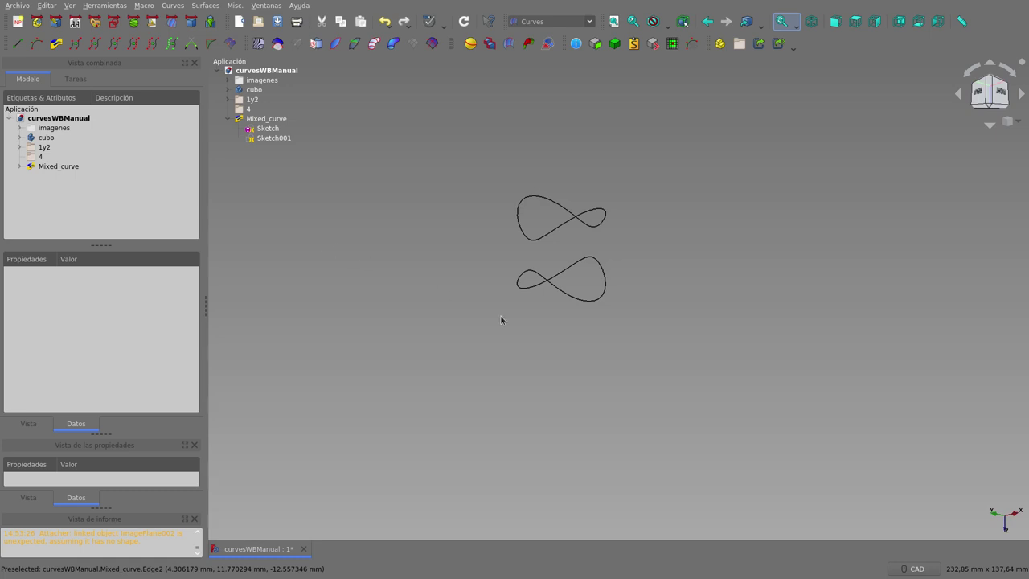
pyautogui.moveTo(559, 236); pyautogui.dragTo(561, 256, button='middle')
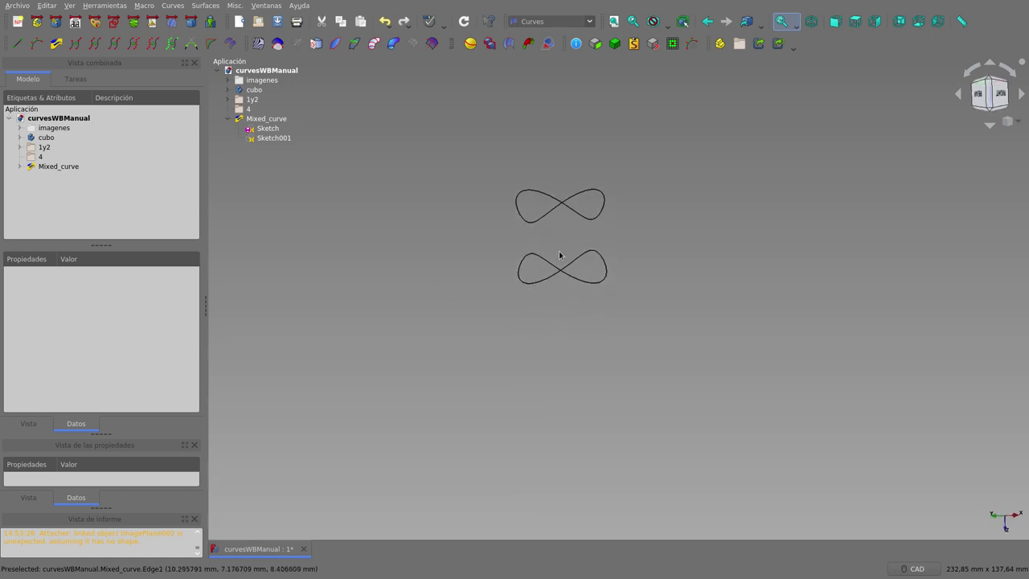
# Check the mixed curve from the Top and Front standard views.
pyautogui.click(857, 24)
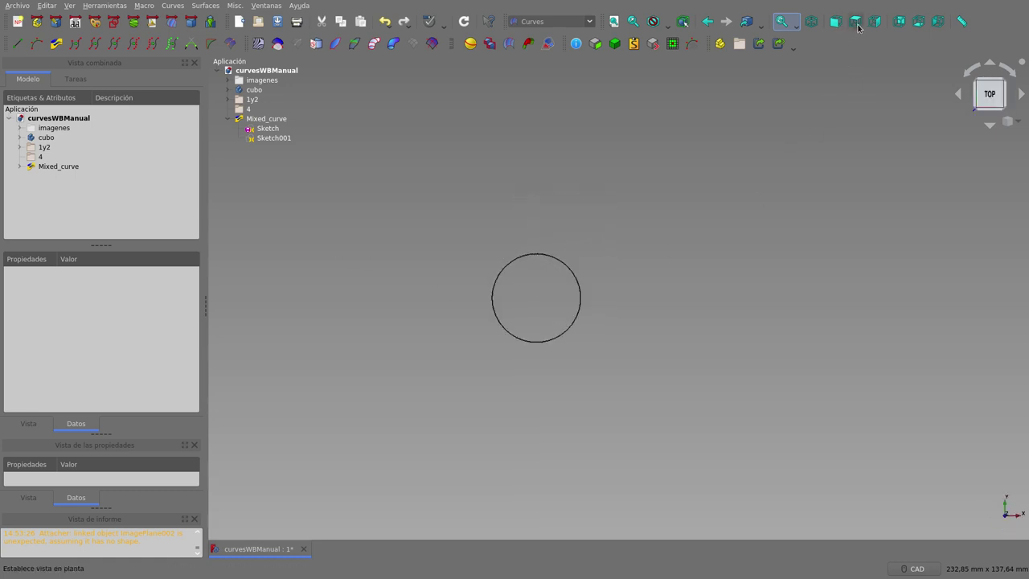
pyautogui.click(259, 128)
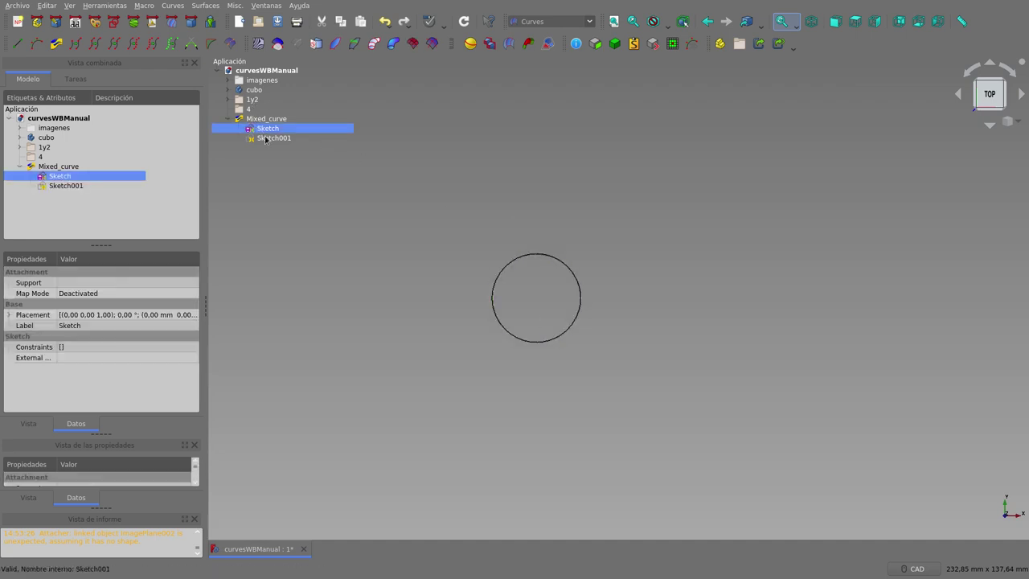
pyautogui.click(830, 22)
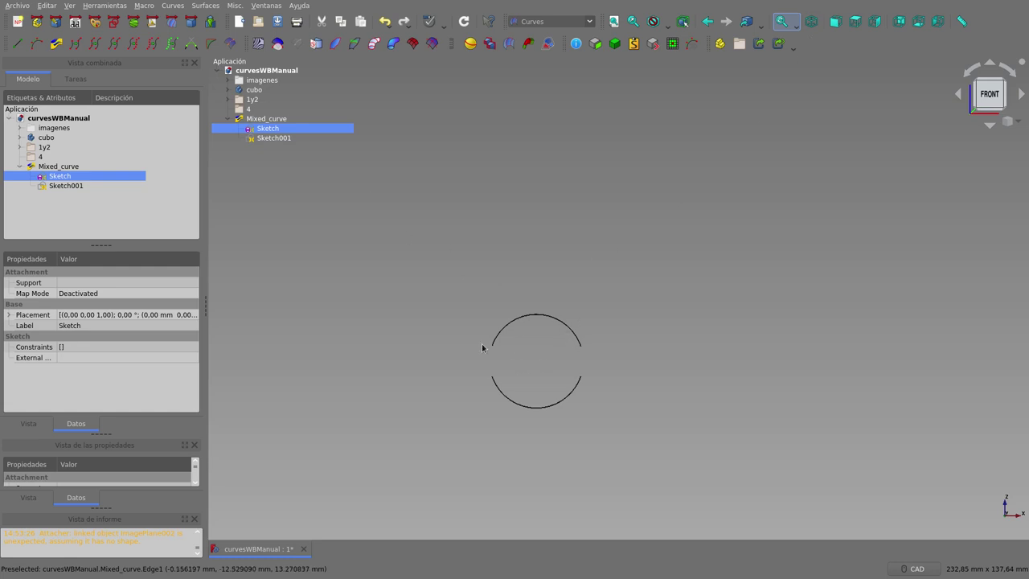
# Hide Sketch001 and orbit the curve to an oblique angle.
pyautogui.click(258, 140)
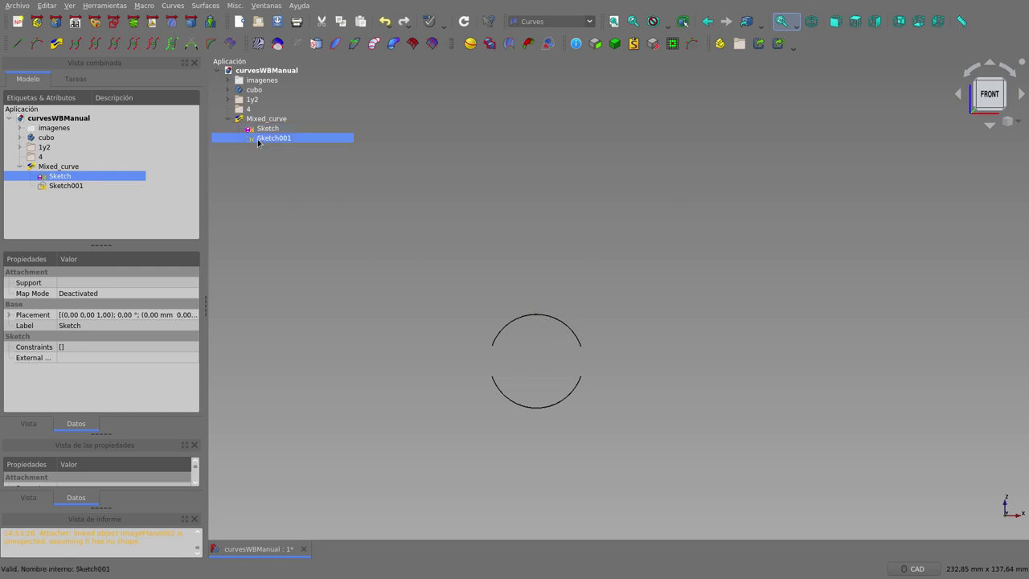
pyautogui.press('space')
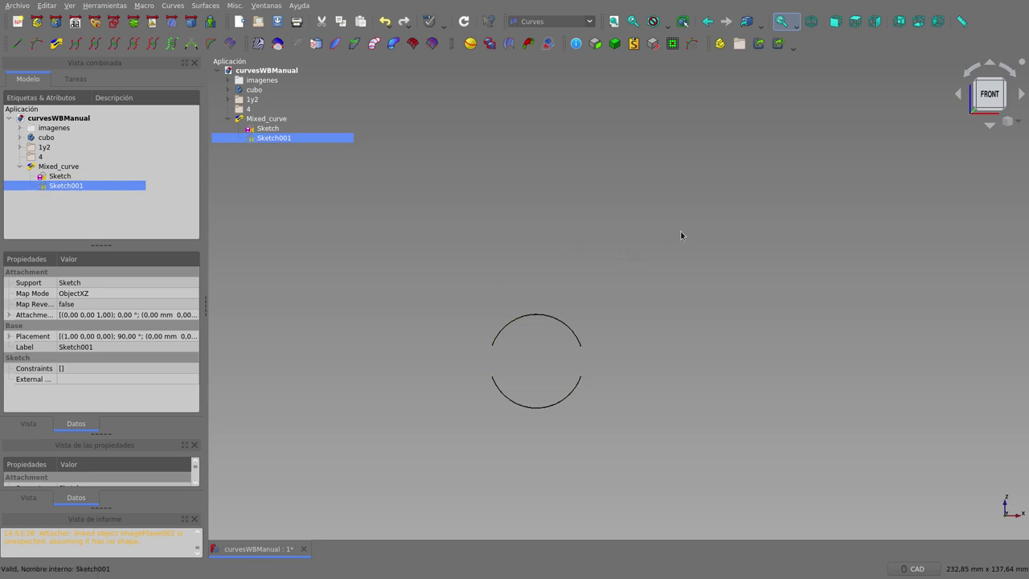
pyautogui.scroll(-2, 650, 261)
pyautogui.scroll(-2, 649, 261)
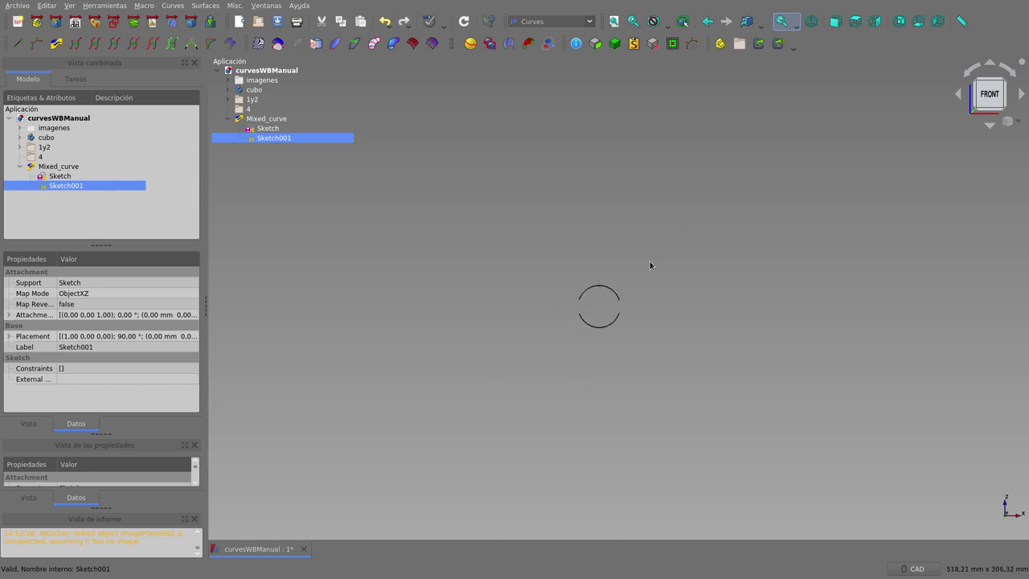
pyautogui.moveTo(662, 263); pyautogui.dragTo(590, 309, button='middle')
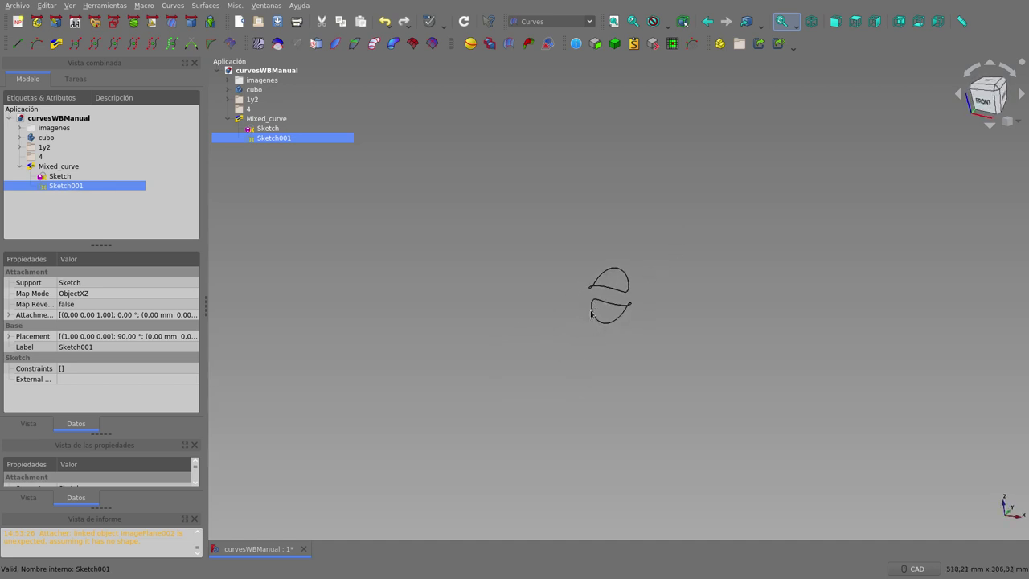
# Make both Sketch and Sketch001 visible alongside the mixed curve.
pyautogui.scroll(4, 617, 309)
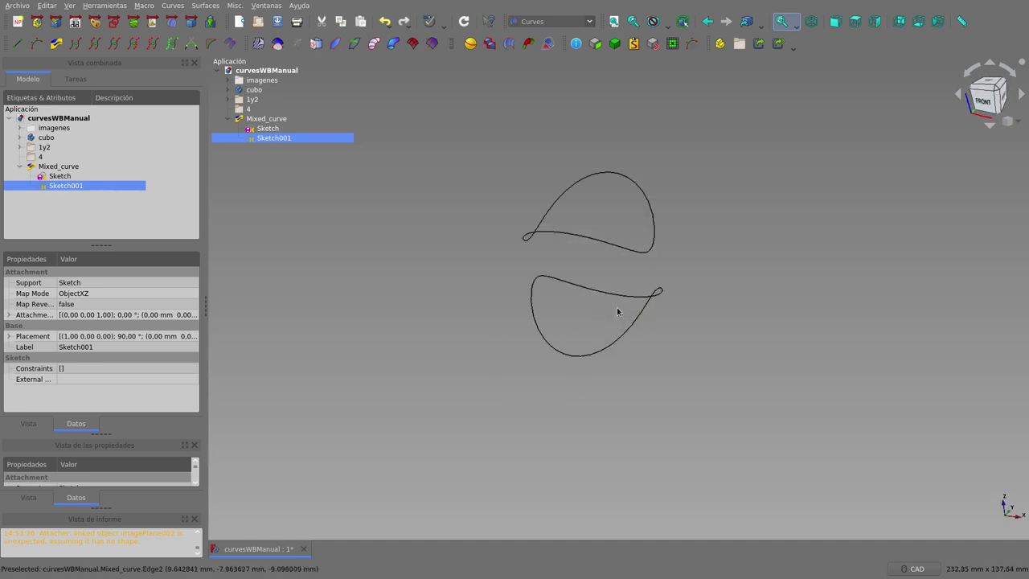
pyautogui.moveTo(611, 269)
pyautogui.mouseDown(button='middle')
pyautogui.moveTo(615, 259)
pyautogui.moveTo(583, 260)
pyautogui.mouseUp(button='middle')
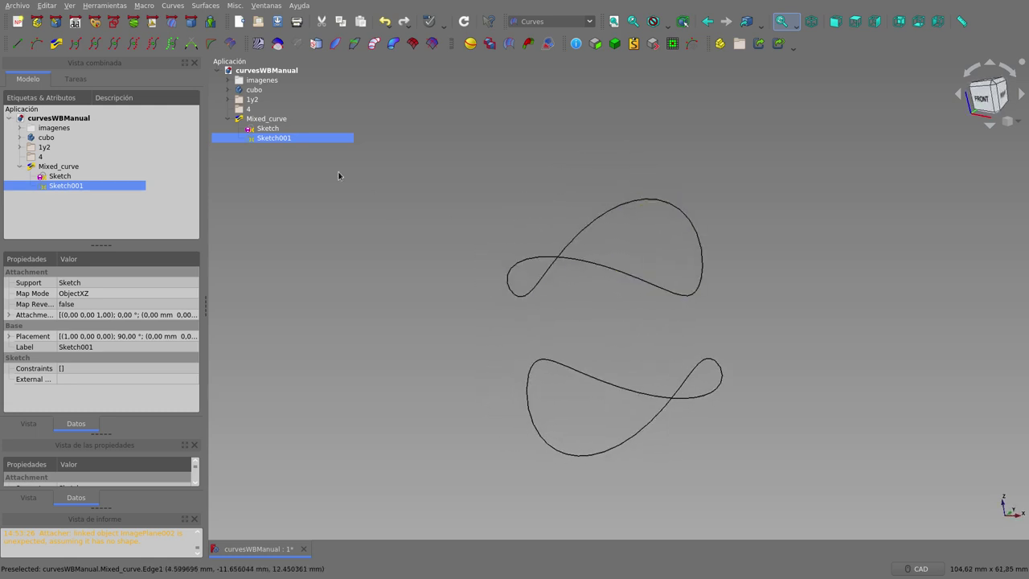
pyautogui.click(268, 119)
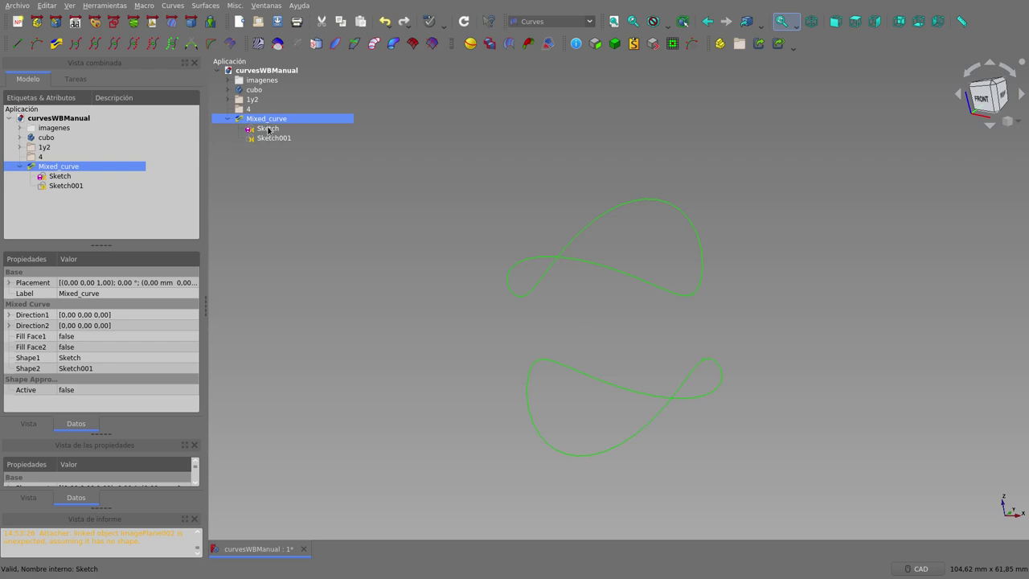
pyautogui.click(269, 130)
pyautogui.press('space')
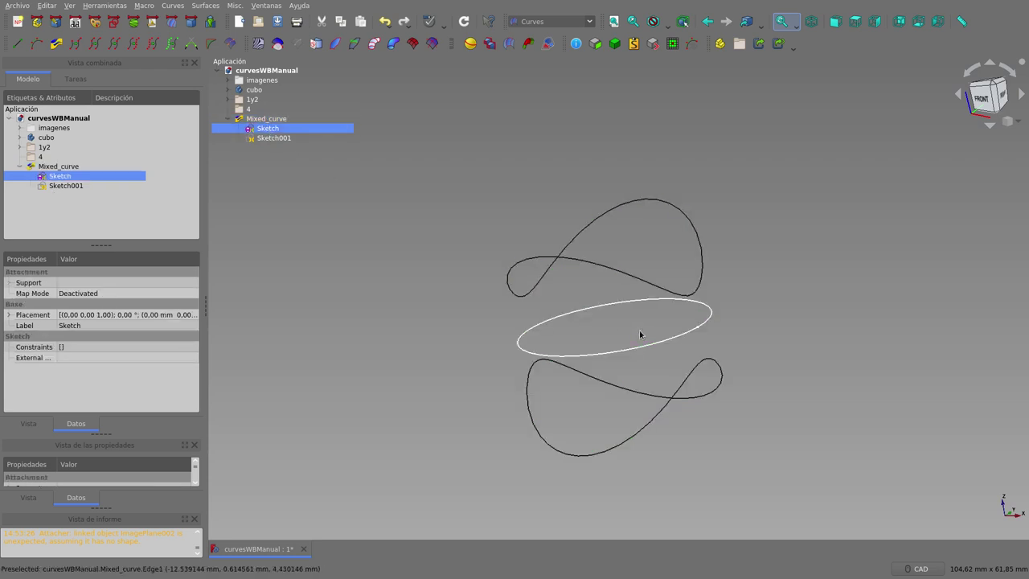
pyautogui.click(643, 337)
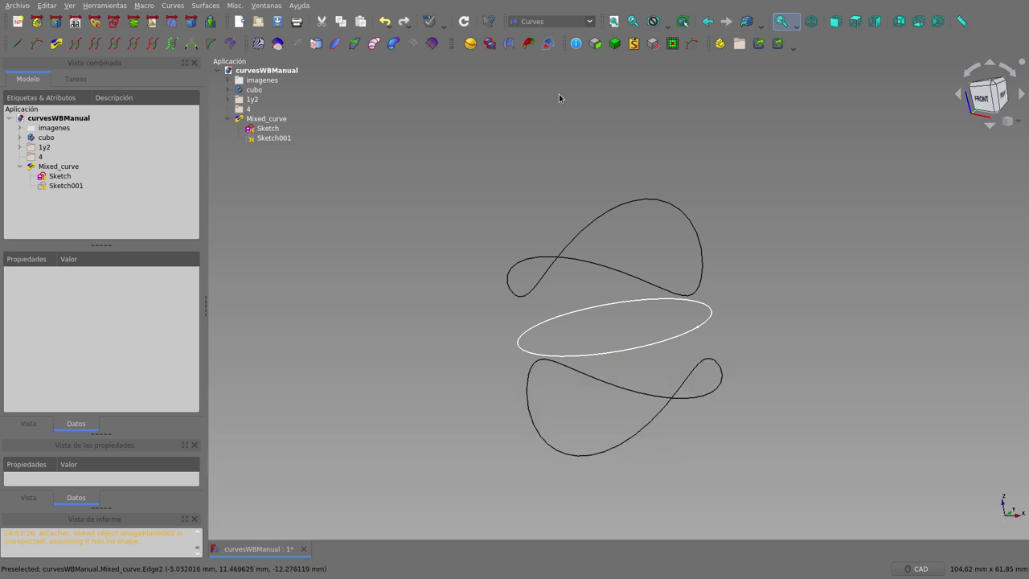
pyautogui.click(274, 138)
pyautogui.press('space')
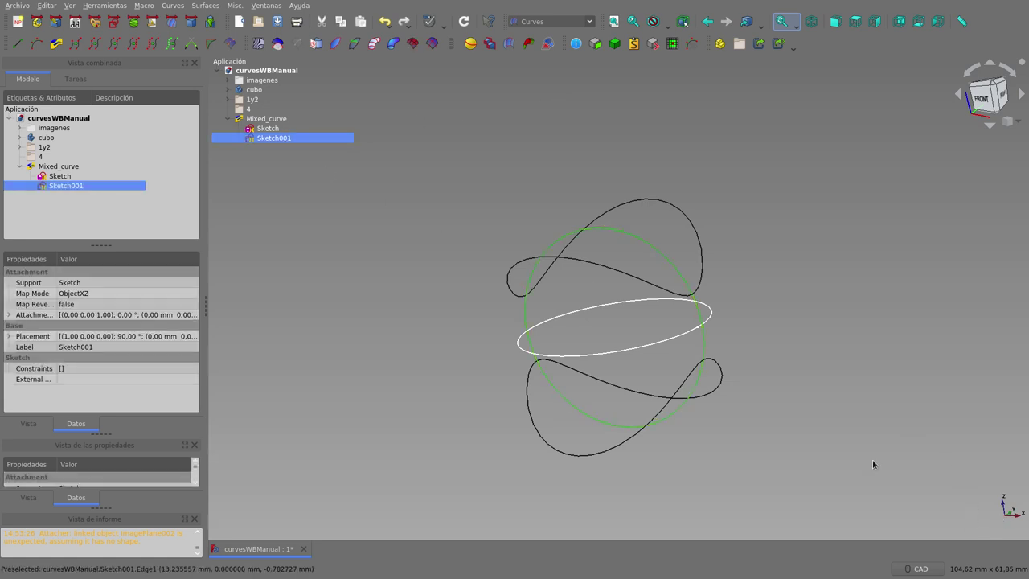
pyautogui.click(808, 248)
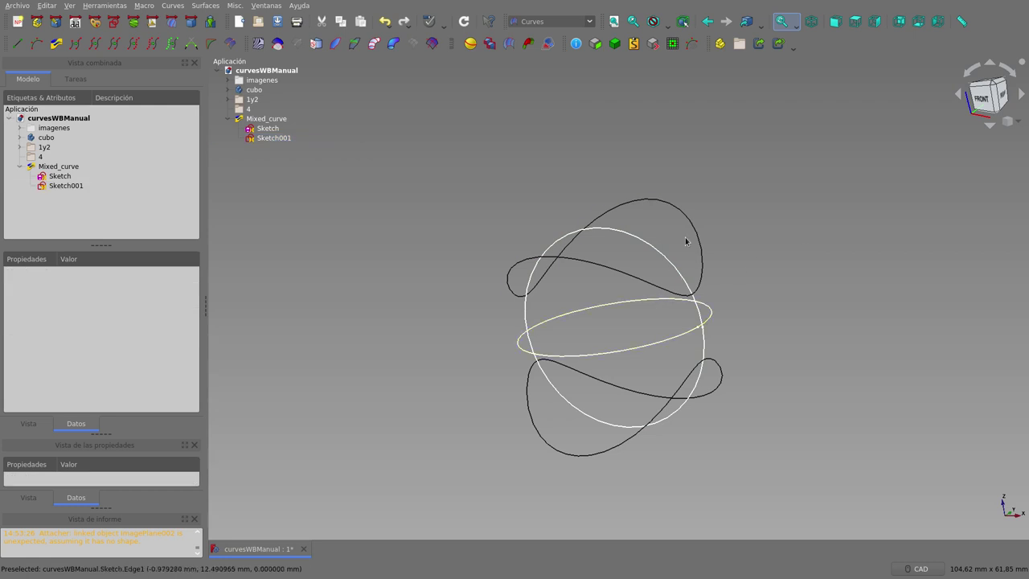
# Compare all curves from Front, Top and oblique views, then select Sketch.
pyautogui.click(837, 29)
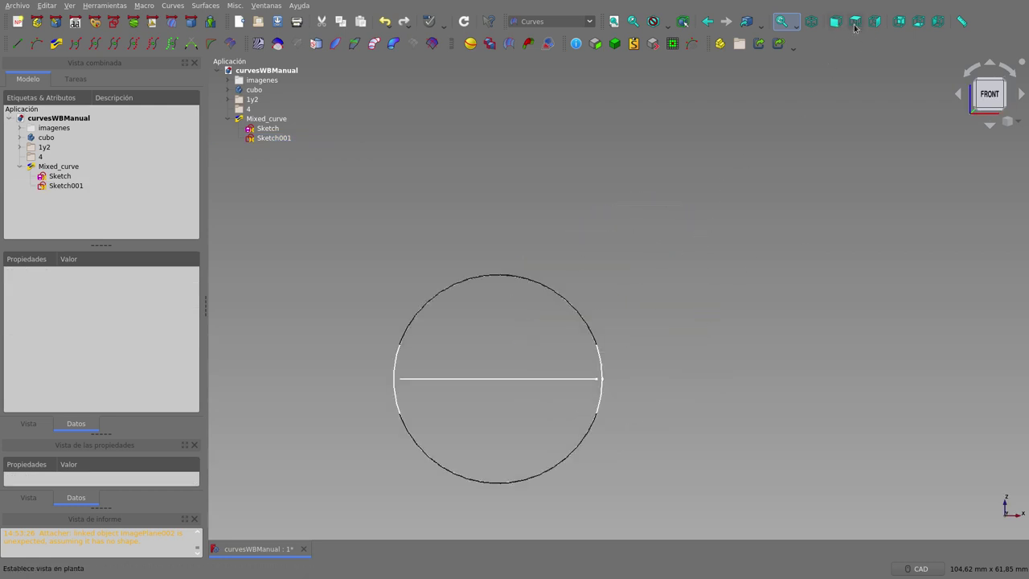
pyautogui.click(855, 24)
pyautogui.scroll(-2, 665, 356)
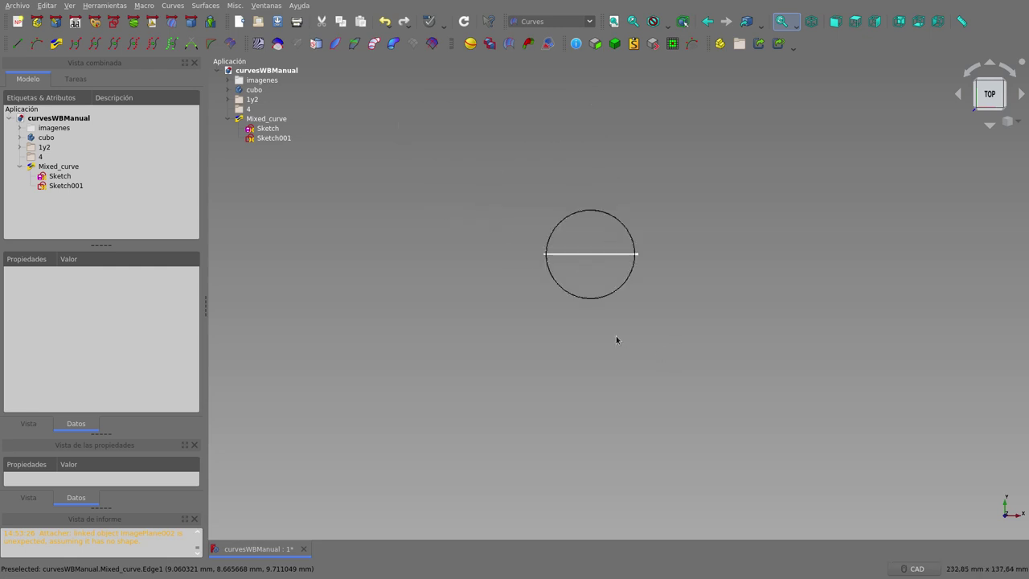
pyautogui.moveTo(616, 336); pyautogui.dragTo(355, 211, button='middle')
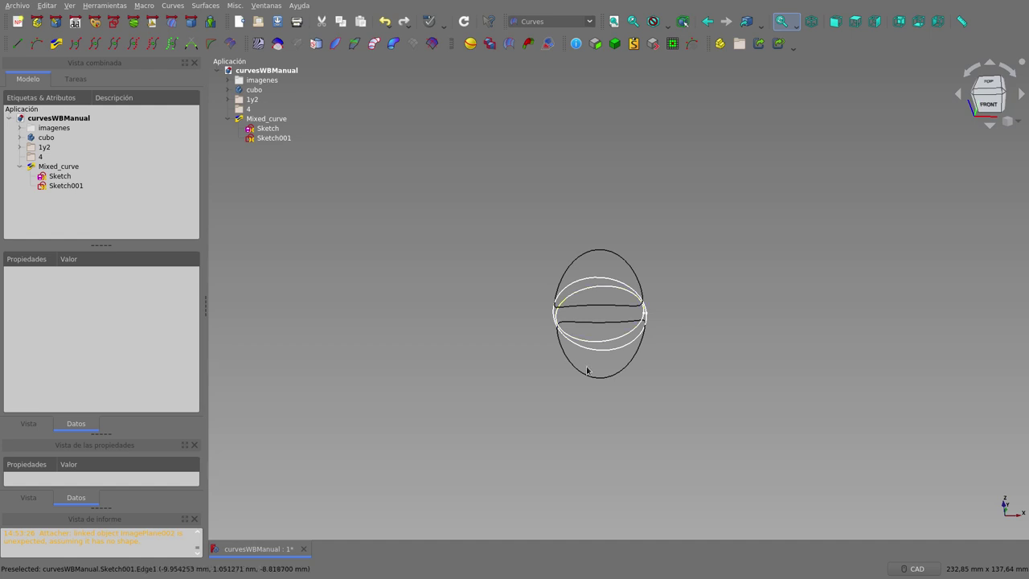
pyautogui.scroll(2, 609, 327)
pyautogui.scroll(1, 604, 311)
pyautogui.moveTo(601, 313); pyautogui.dragTo(581, 306, button='middle')
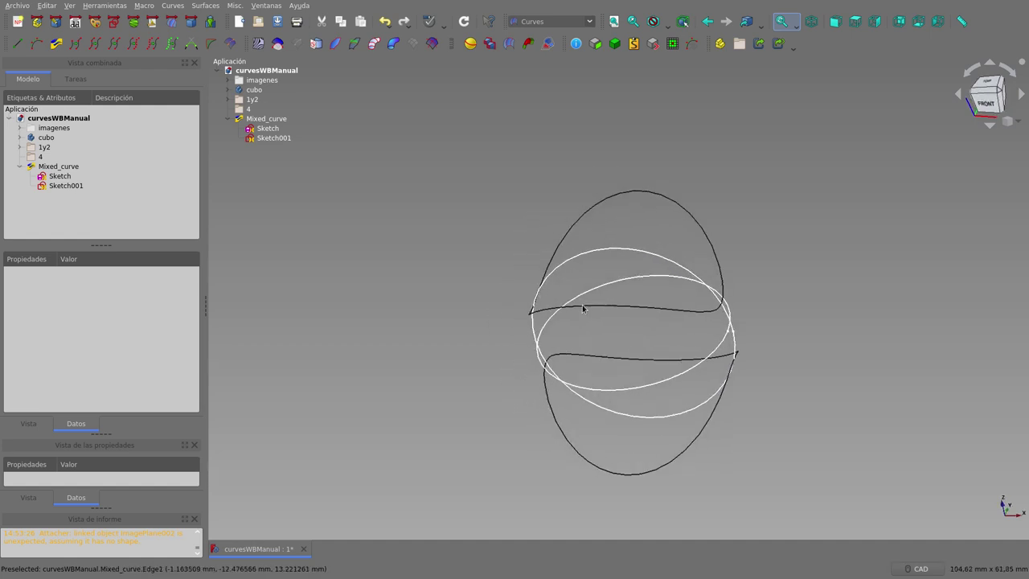
pyautogui.click(268, 130)
pyautogui.click(267, 138)
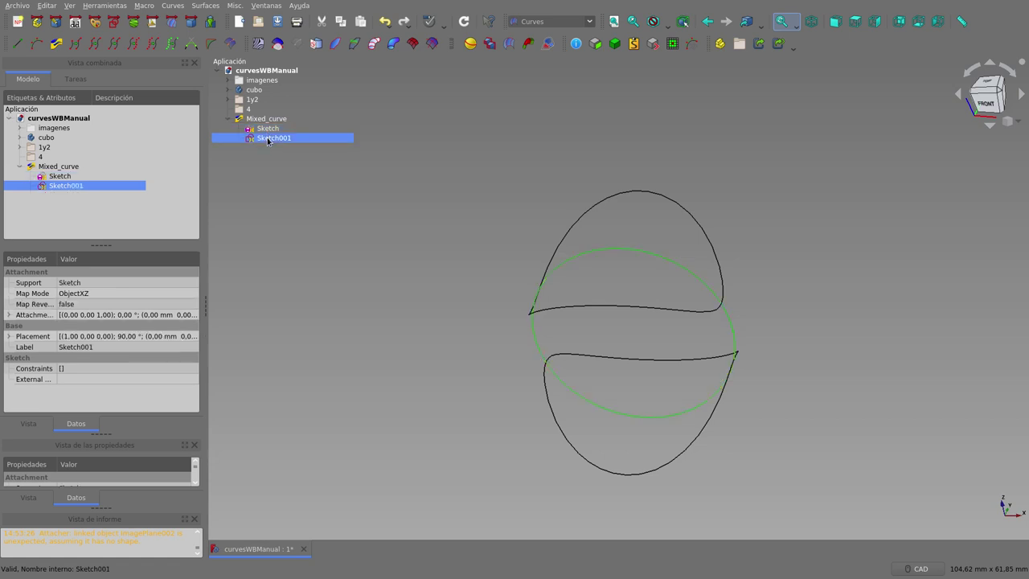
pyautogui.moveTo(616, 363)
pyautogui.mouseDown(button='middle')
pyautogui.moveTo(651, 384)
pyautogui.moveTo(598, 356)
pyautogui.moveTo(565, 362)
pyautogui.moveTo(634, 386)
pyautogui.moveTo(665, 343)
pyautogui.mouseUp(button='middle')
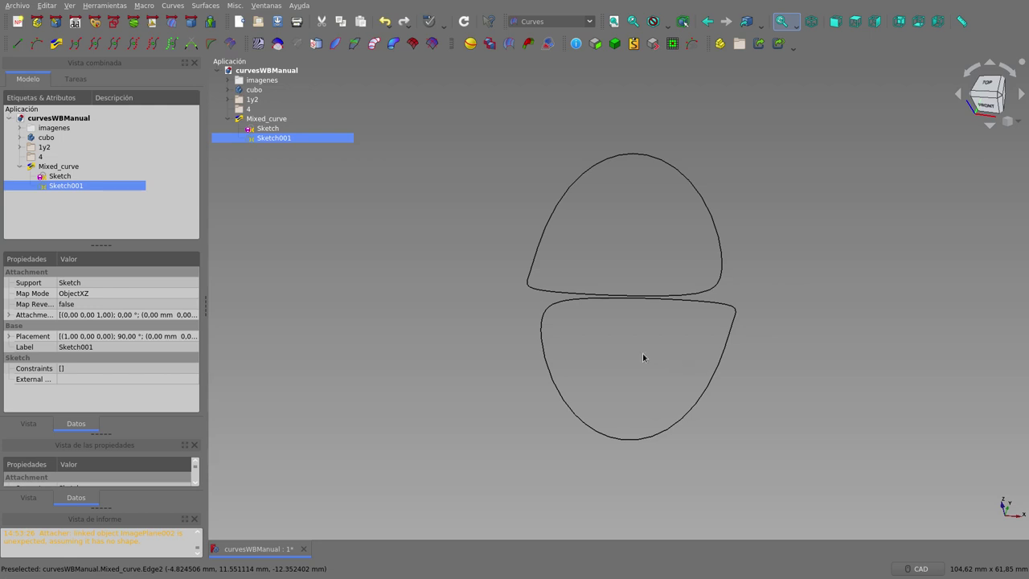
pyautogui.moveTo(643, 357); pyautogui.dragTo(642, 297, button='middle')
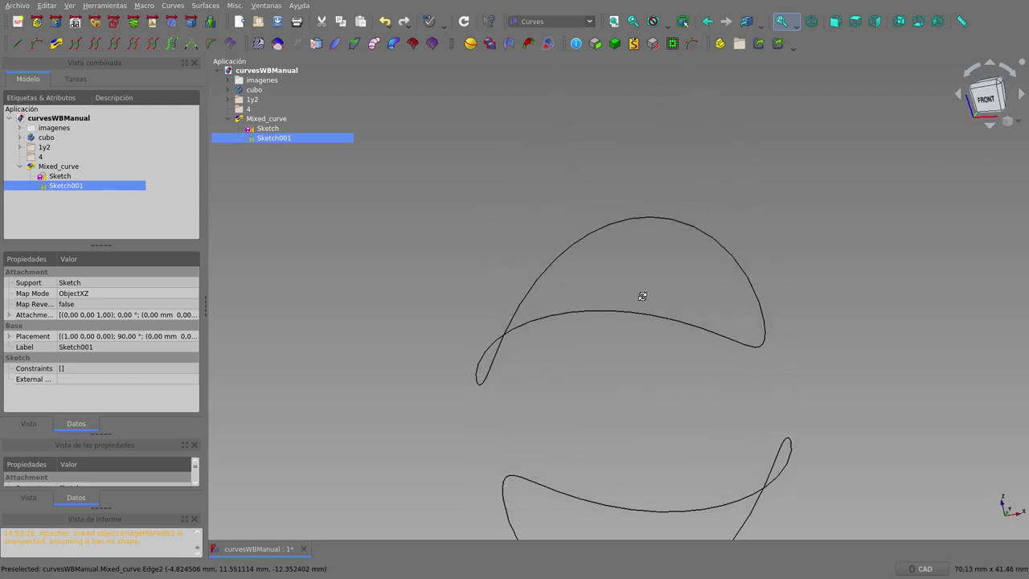
pyautogui.scroll(-2, 651, 317)
pyautogui.scroll(2, 740, 477)
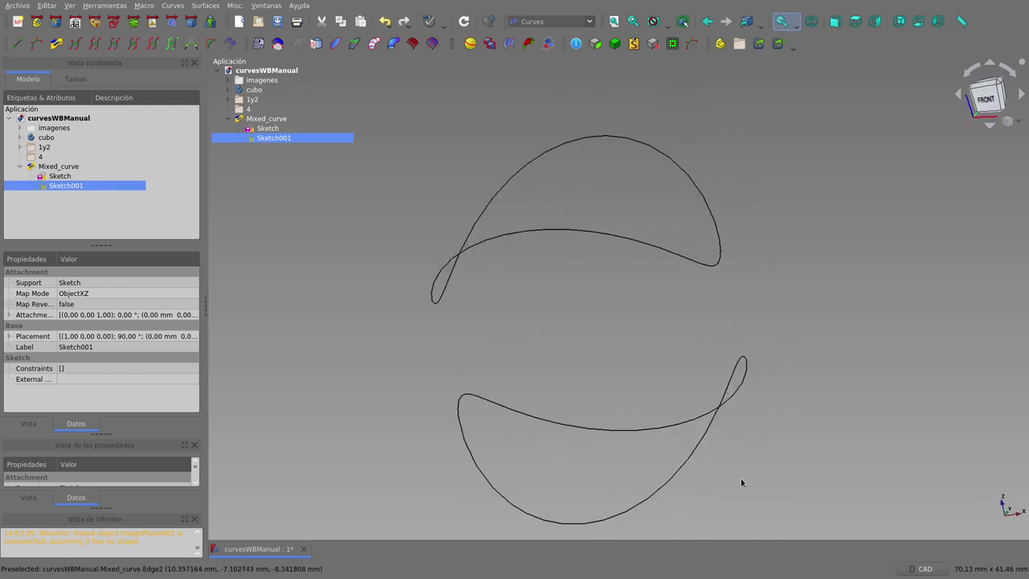
pyautogui.moveTo(719, 468)
pyautogui.mouseDown(button='middle')
pyautogui.moveTo(623, 340)
pyautogui.moveTo(620, 351)
pyautogui.moveTo(490, 337)
pyautogui.moveTo(654, 350)
pyautogui.moveTo(655, 333)
pyautogui.mouseUp(button='middle')
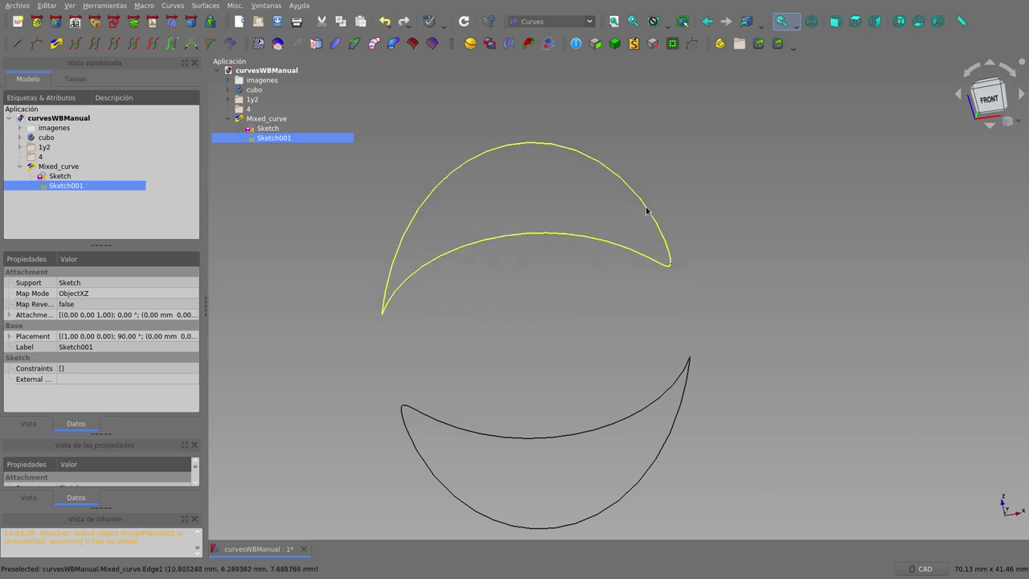
pyautogui.scroll(-2, 511, 376)
pyautogui.scroll(2, 463, 464)
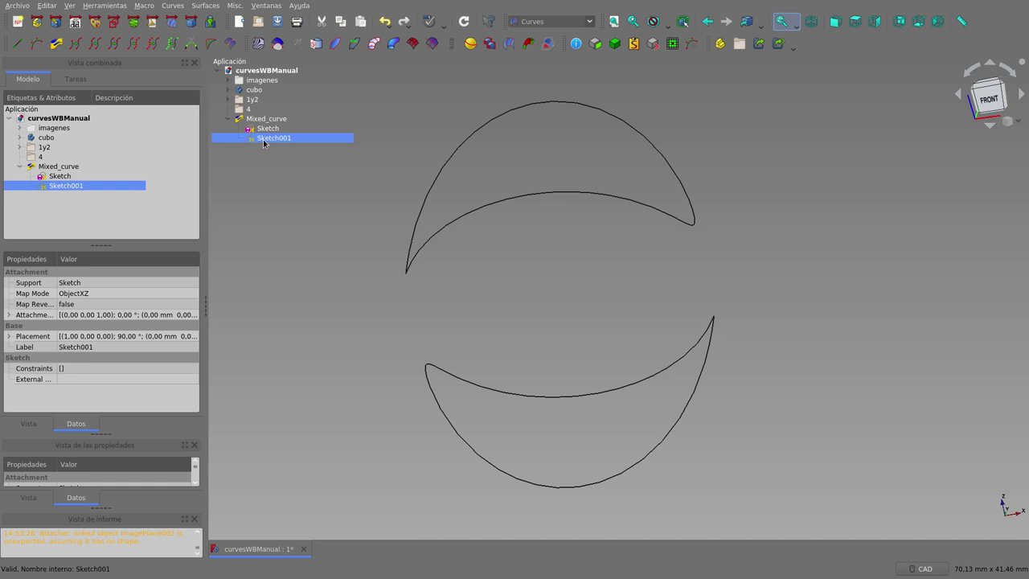
# In Sketch001, draw an origin-centred arc over the top from left to right, adjust its end, and close.
pyautogui.doubleClick(263, 139)
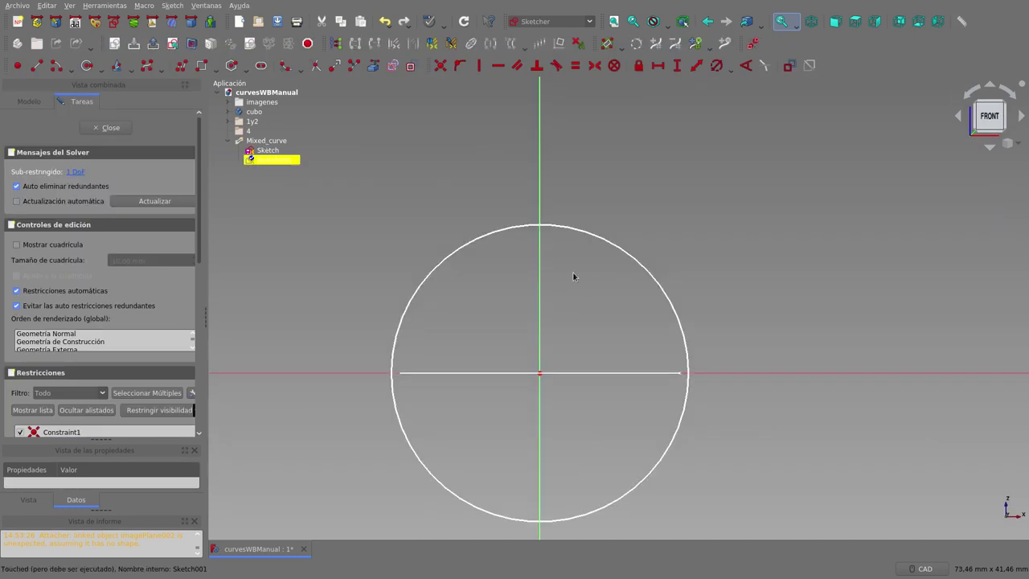
pyautogui.click(689, 357)
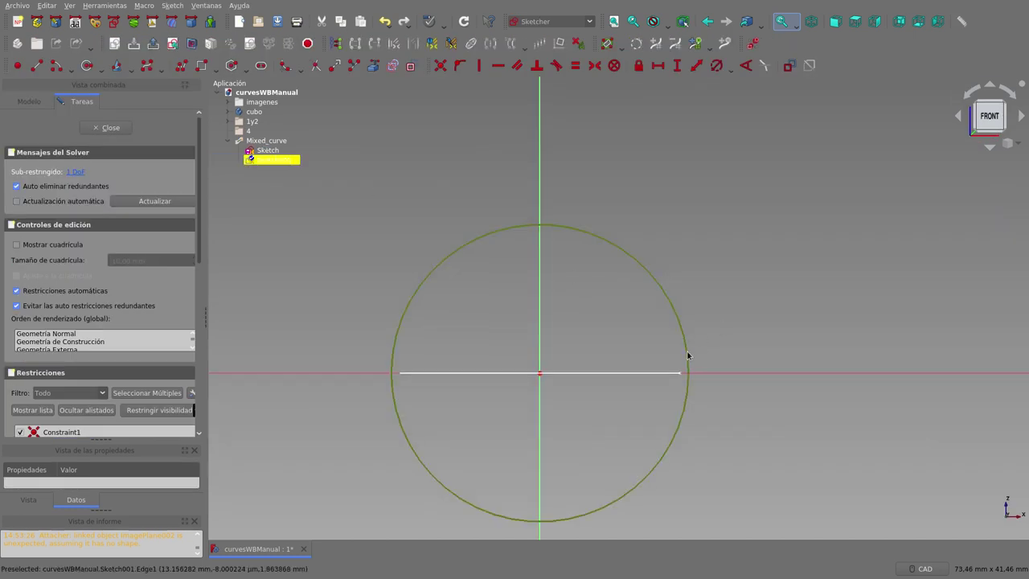
pyautogui.click(464, 106)
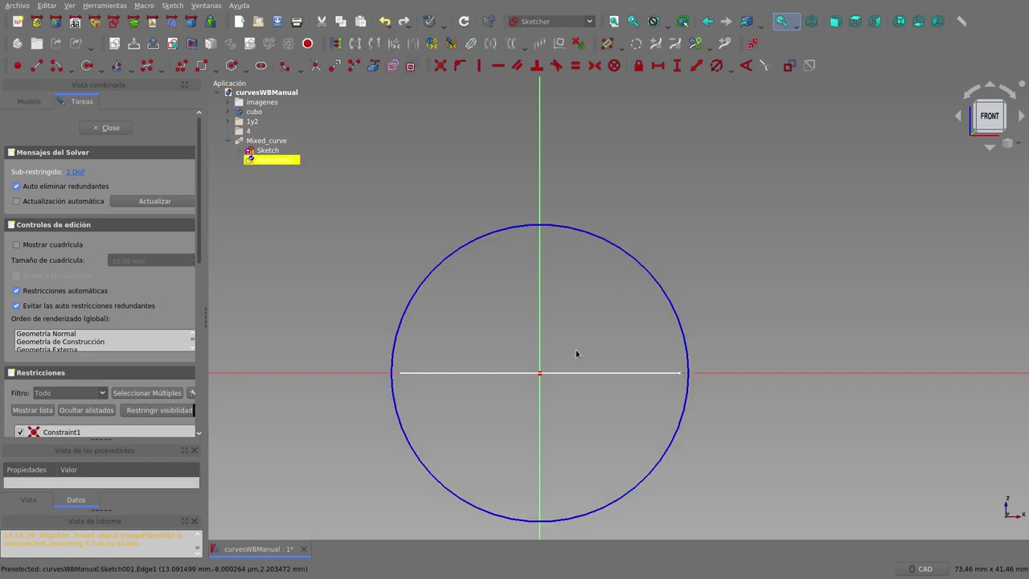
pyautogui.click(54, 68)
pyautogui.click(540, 372)
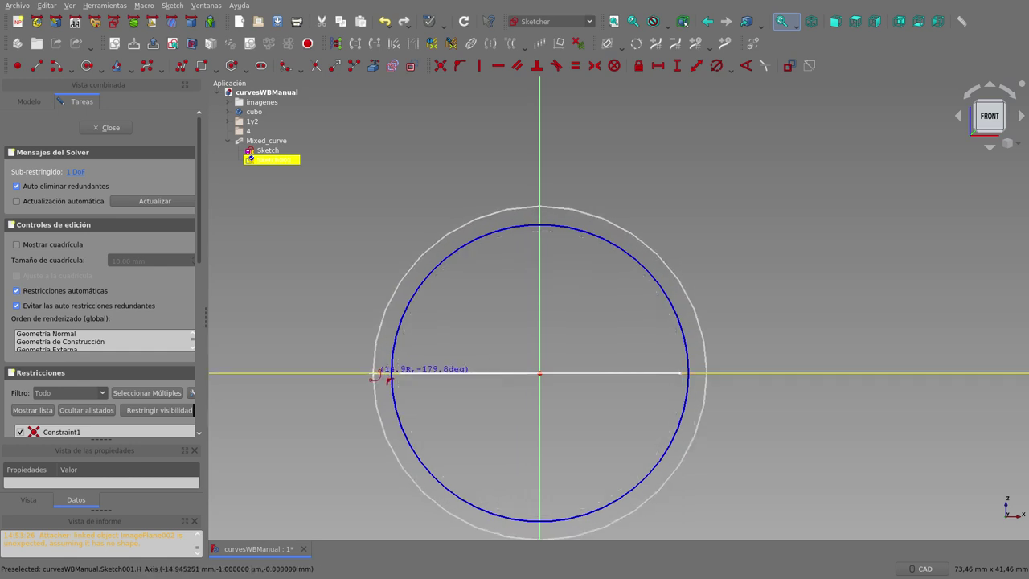
pyautogui.click(375, 374)
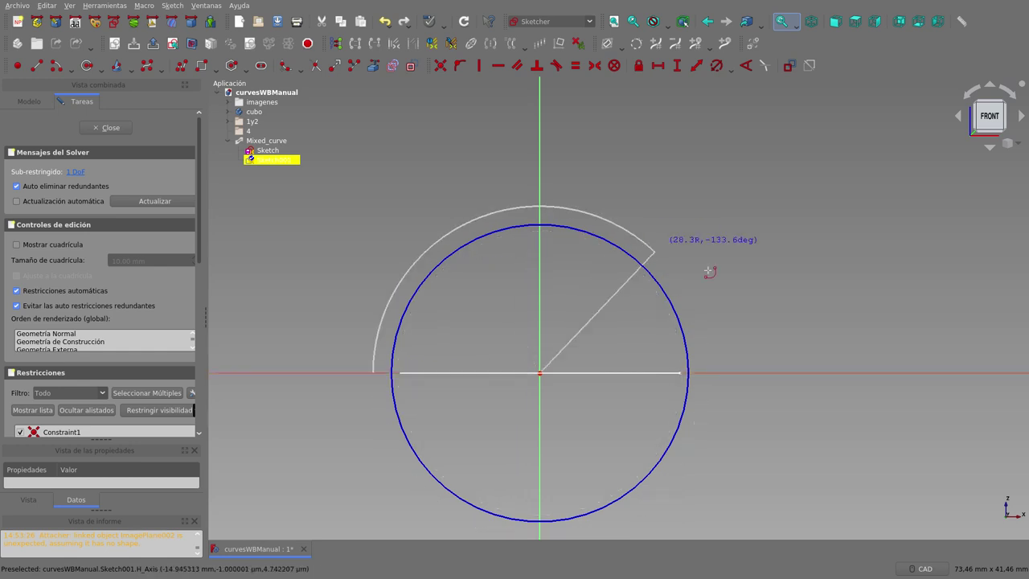
pyautogui.click(729, 373)
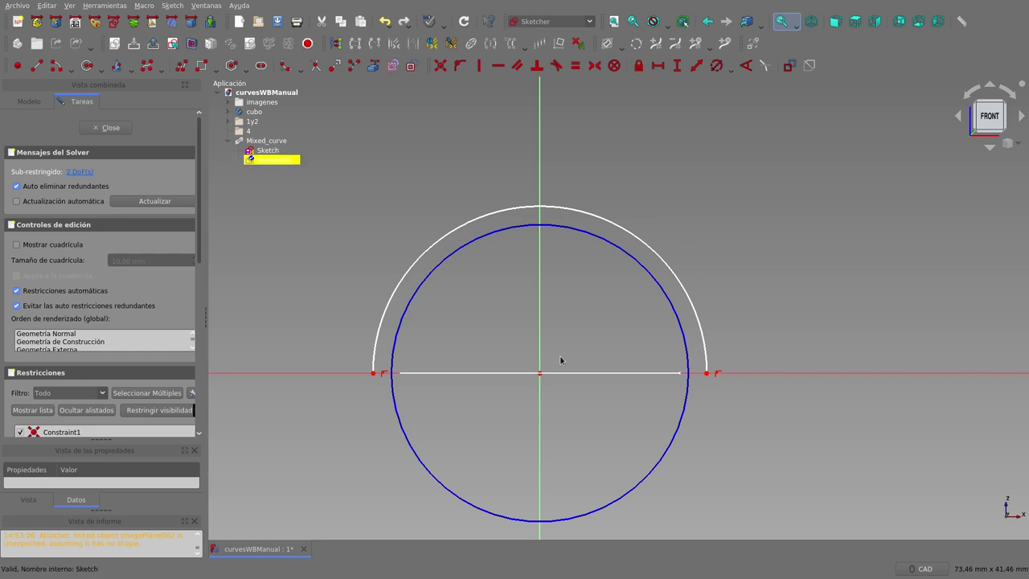
pyautogui.moveTo(377, 374); pyautogui.dragTo(382, 374)
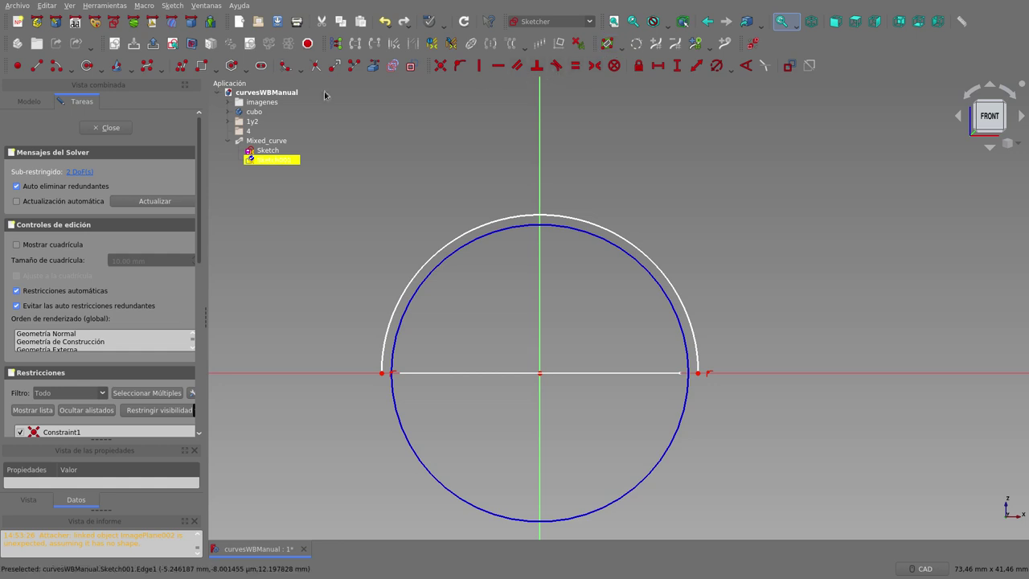
pyautogui.click(109, 130)
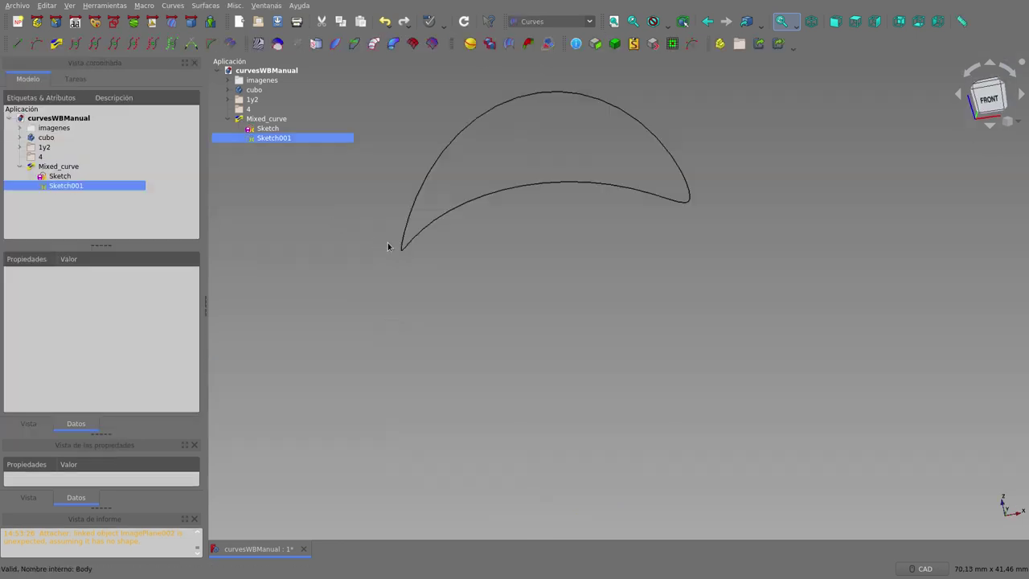
# Orbit and zoom around the crescent curve, then select Mixed_curve to view its properties.
pyautogui.scroll(-4, 534, 278)
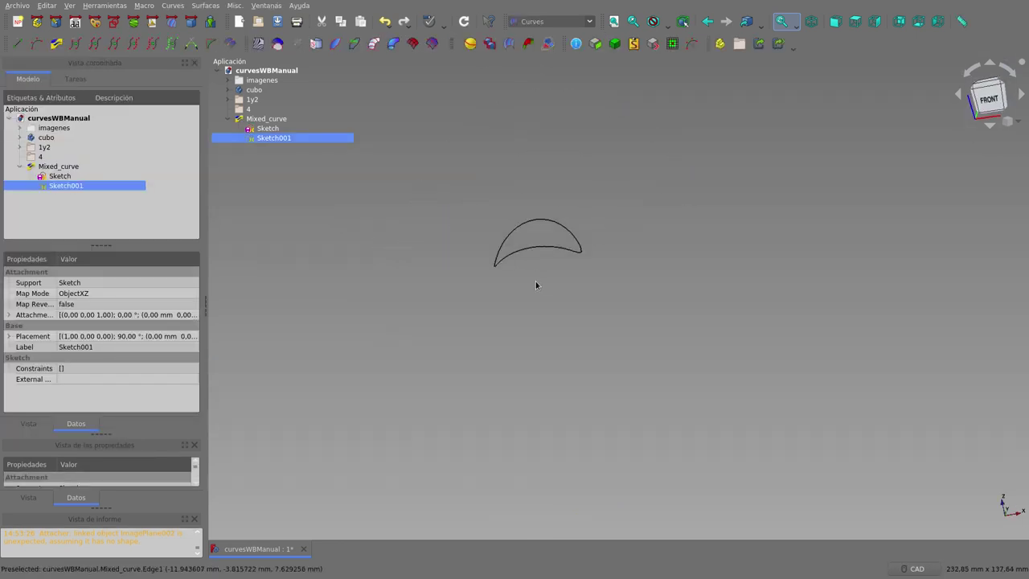
pyautogui.moveTo(535, 280)
pyautogui.mouseDown(button='middle')
pyautogui.moveTo(522, 277)
pyautogui.moveTo(539, 313)
pyautogui.moveTo(517, 285)
pyautogui.moveTo(410, 286)
pyautogui.moveTo(494, 261)
pyautogui.mouseUp(button='middle')
pyautogui.scroll(4, 520, 247)
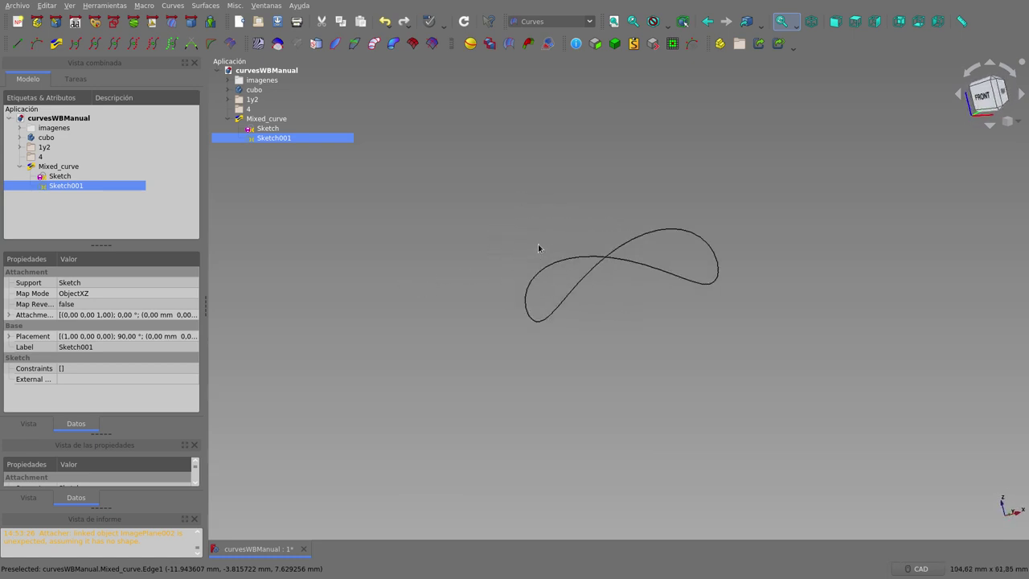
pyautogui.moveTo(577, 222)
pyautogui.mouseDown(button='middle')
pyautogui.moveTo(624, 233)
pyautogui.moveTo(640, 255)
pyautogui.moveTo(641, 218)
pyautogui.moveTo(629, 211)
pyautogui.moveTo(631, 226)
pyautogui.mouseUp(button='middle')
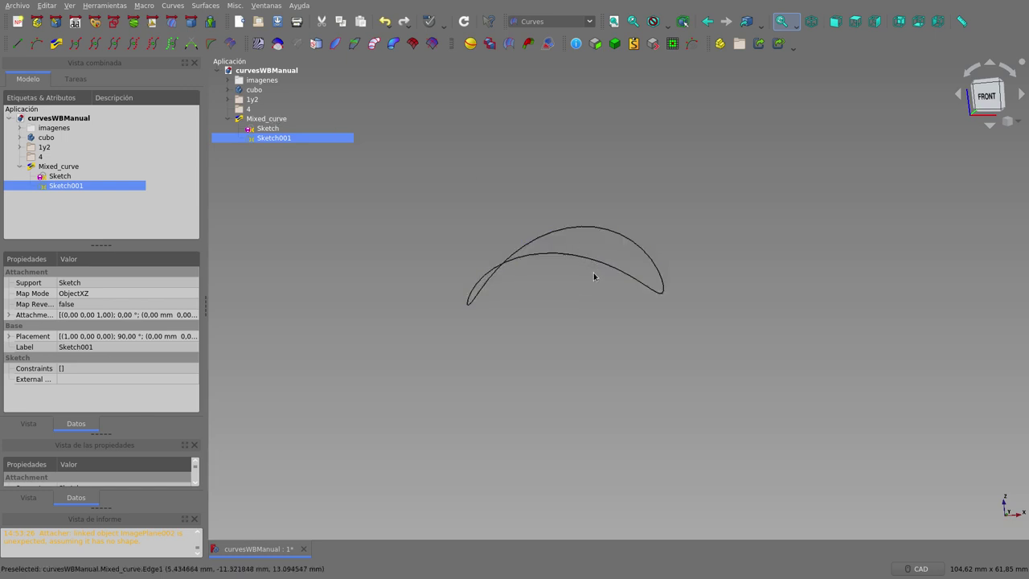
pyautogui.moveTo(594, 276)
pyautogui.mouseDown(button='middle')
pyautogui.moveTo(582, 314)
pyautogui.moveTo(471, 314)
pyautogui.moveTo(433, 286)
pyautogui.moveTo(451, 236)
pyautogui.moveTo(592, 263)
pyautogui.mouseUp(button='middle')
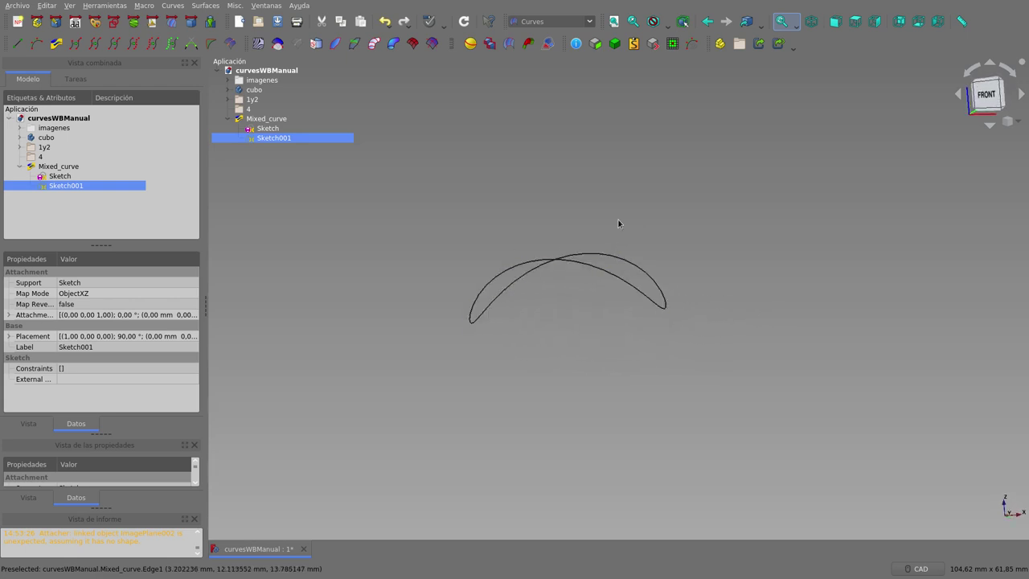
pyautogui.moveTo(627, 222); pyautogui.dragTo(611, 249, button='middle')
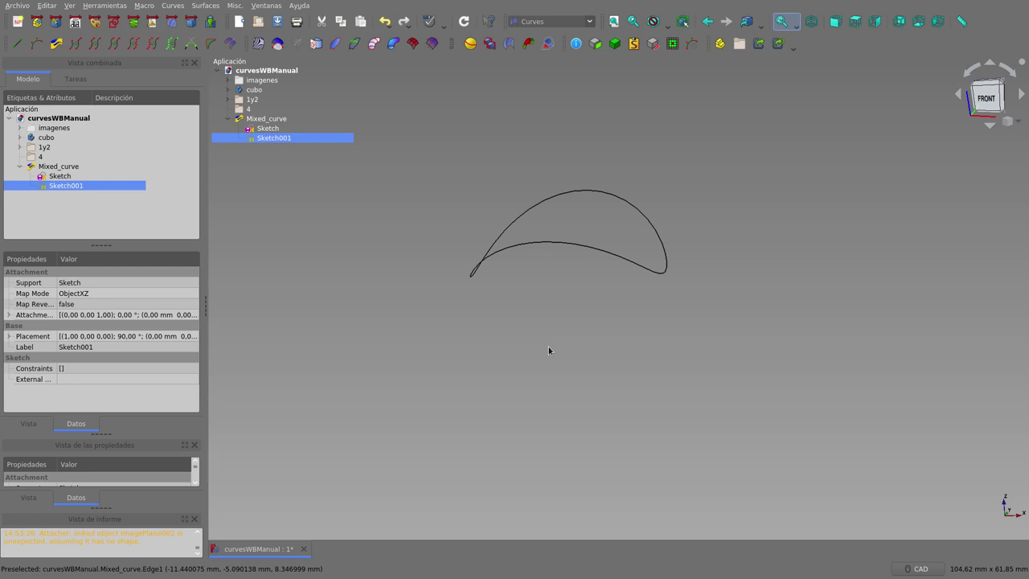
pyautogui.click(84, 165)
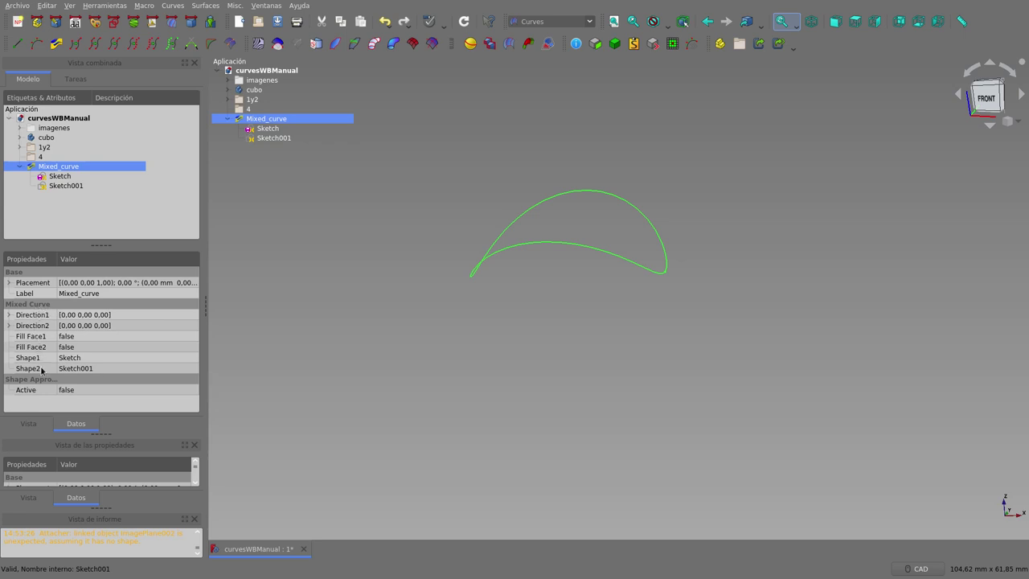
pyautogui.click(530, 366)
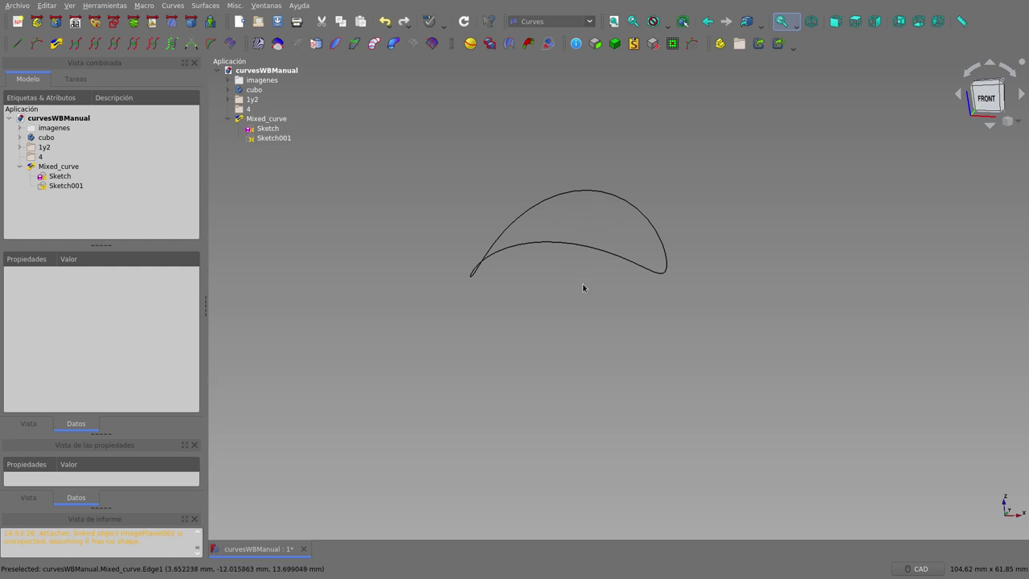
pyautogui.scroll(2, 584, 287)
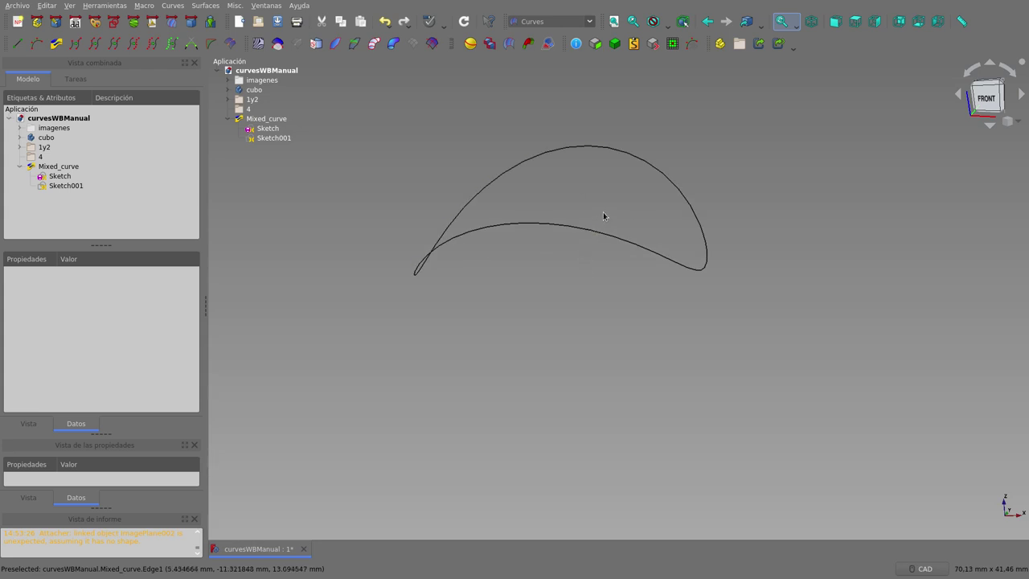
pyautogui.moveTo(604, 214); pyautogui.dragTo(606, 183, button='middle')
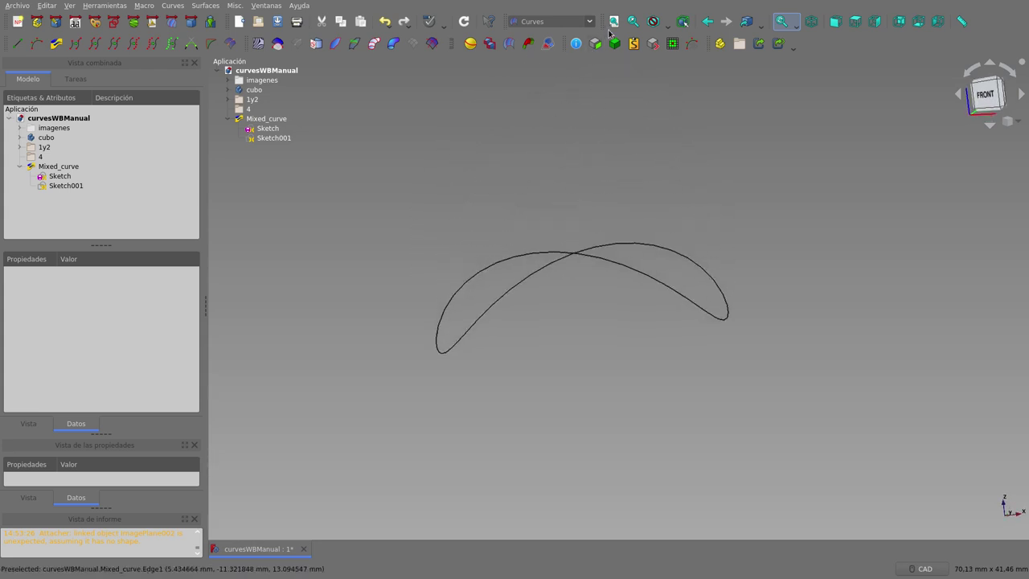
pyautogui.moveTo(616, 177)
pyautogui.mouseDown(button='middle')
pyautogui.moveTo(680, 212)
pyautogui.moveTo(667, 236)
pyautogui.moveTo(581, 230)
pyautogui.moveTo(646, 228)
pyautogui.moveTo(682, 203)
pyautogui.mouseUp(button='middle')
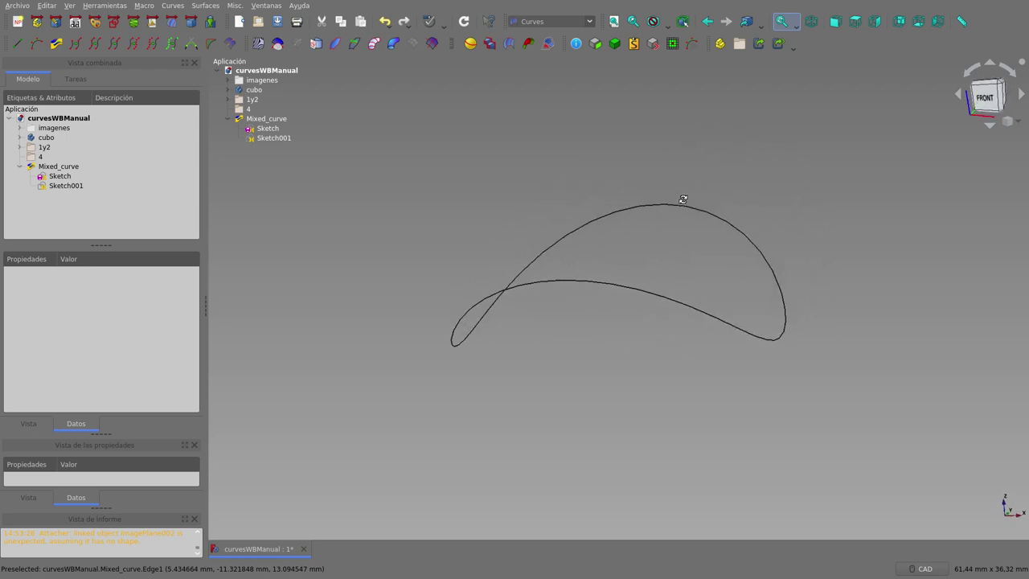